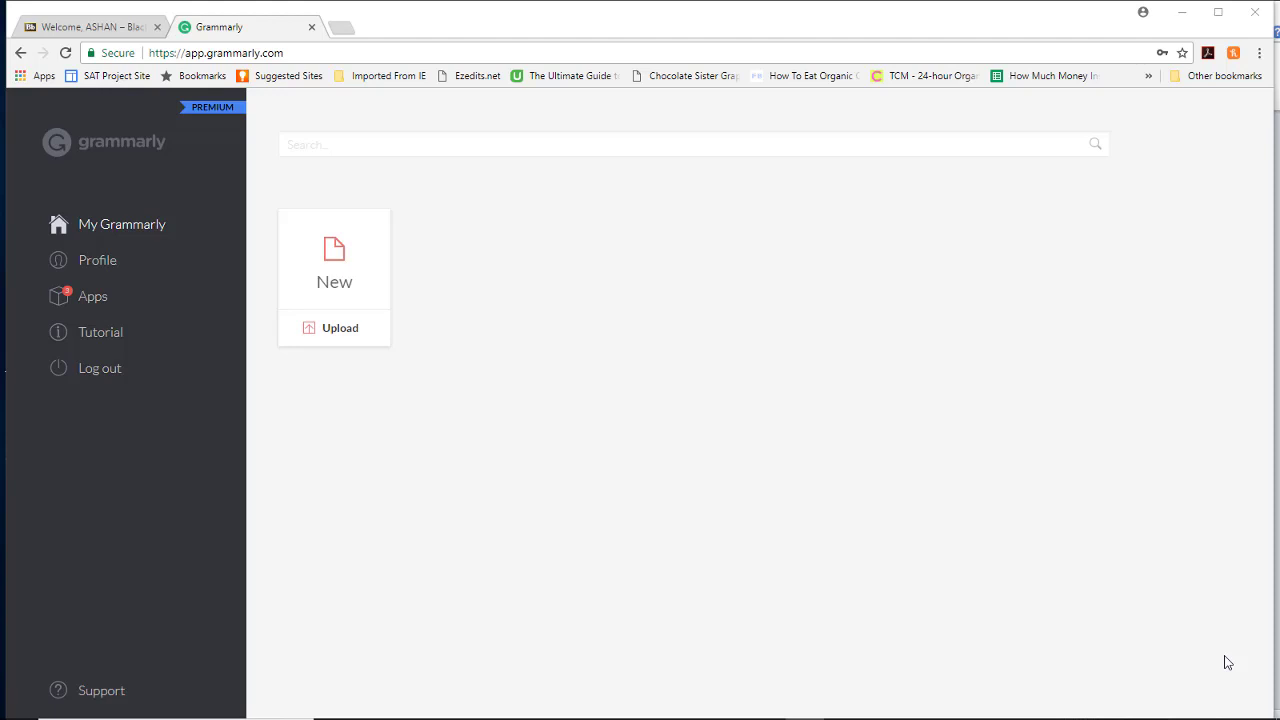
# Upload grammarly_ex_2 from the Downloads folder into Grammarly's editor.
pyautogui.click(346, 332)
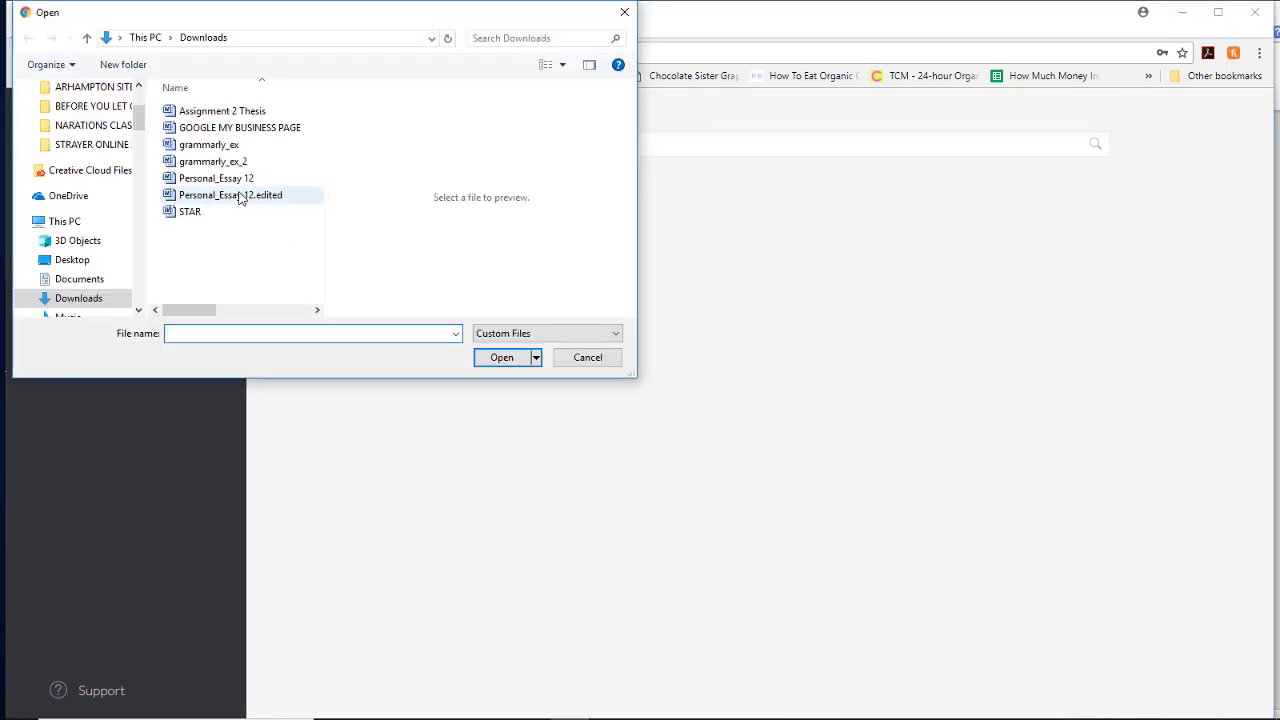
pyautogui.click(221, 165)
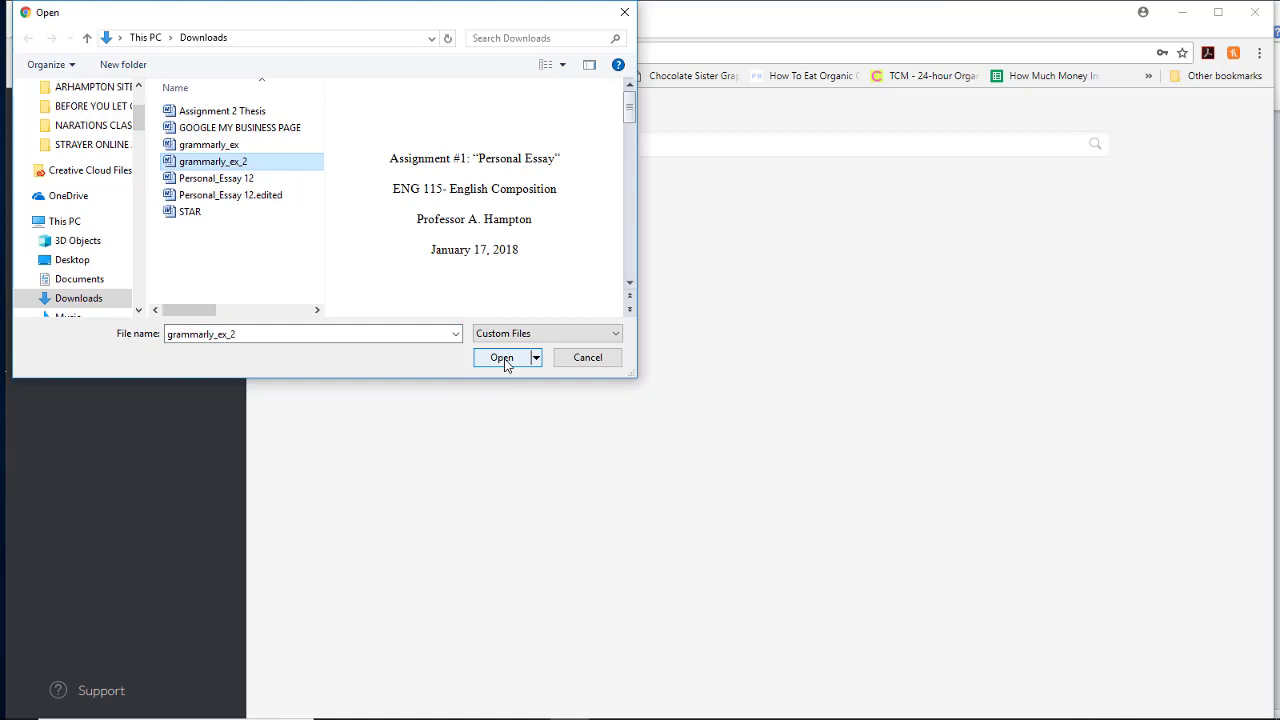
pyautogui.click(502, 357)
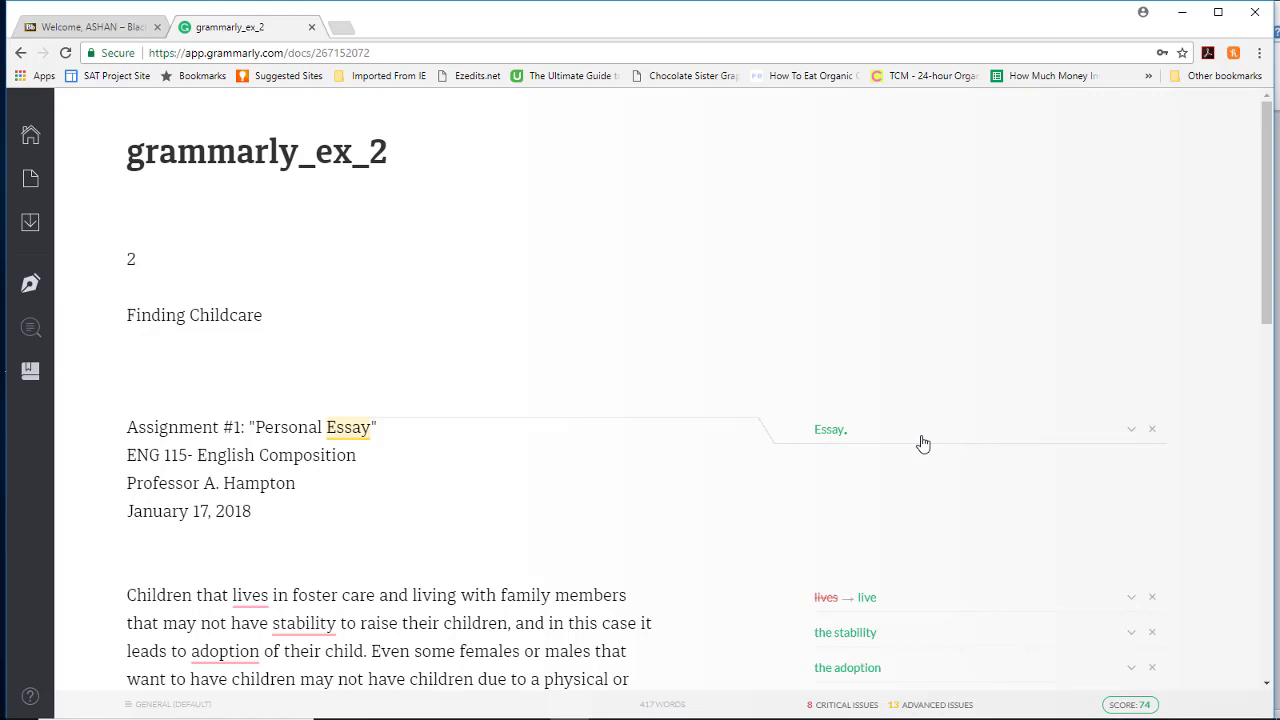
# Dismiss the period after 'Essay', and accept 'lives → live' and 'the stability'.
pyautogui.click(1153, 432)
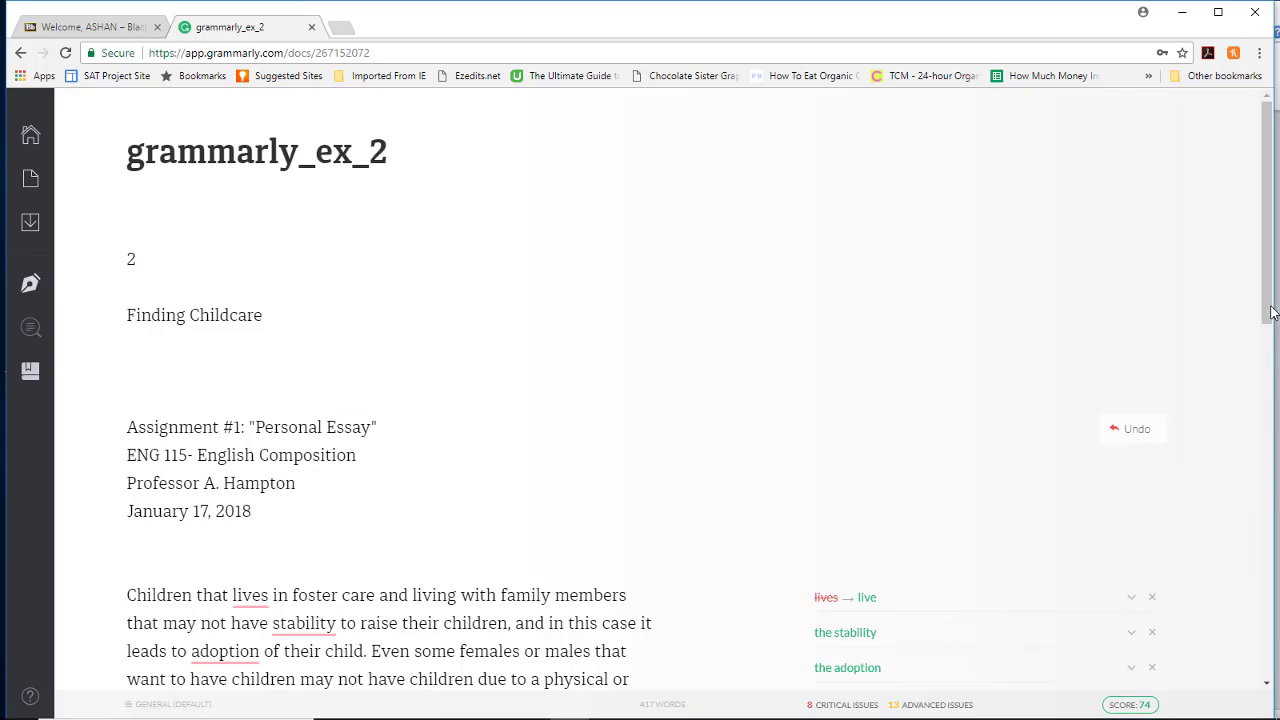
pyautogui.moveTo(1272, 318); pyautogui.dragTo(1276, 441)
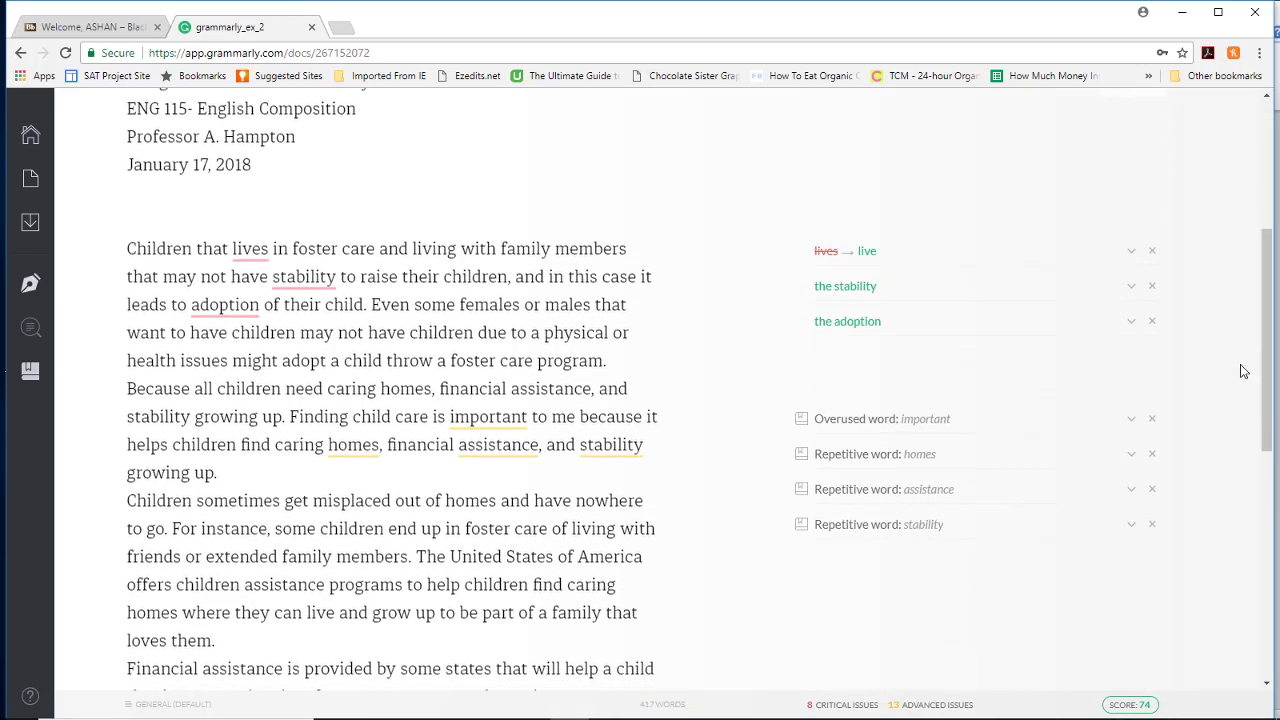
pyautogui.click(863, 256)
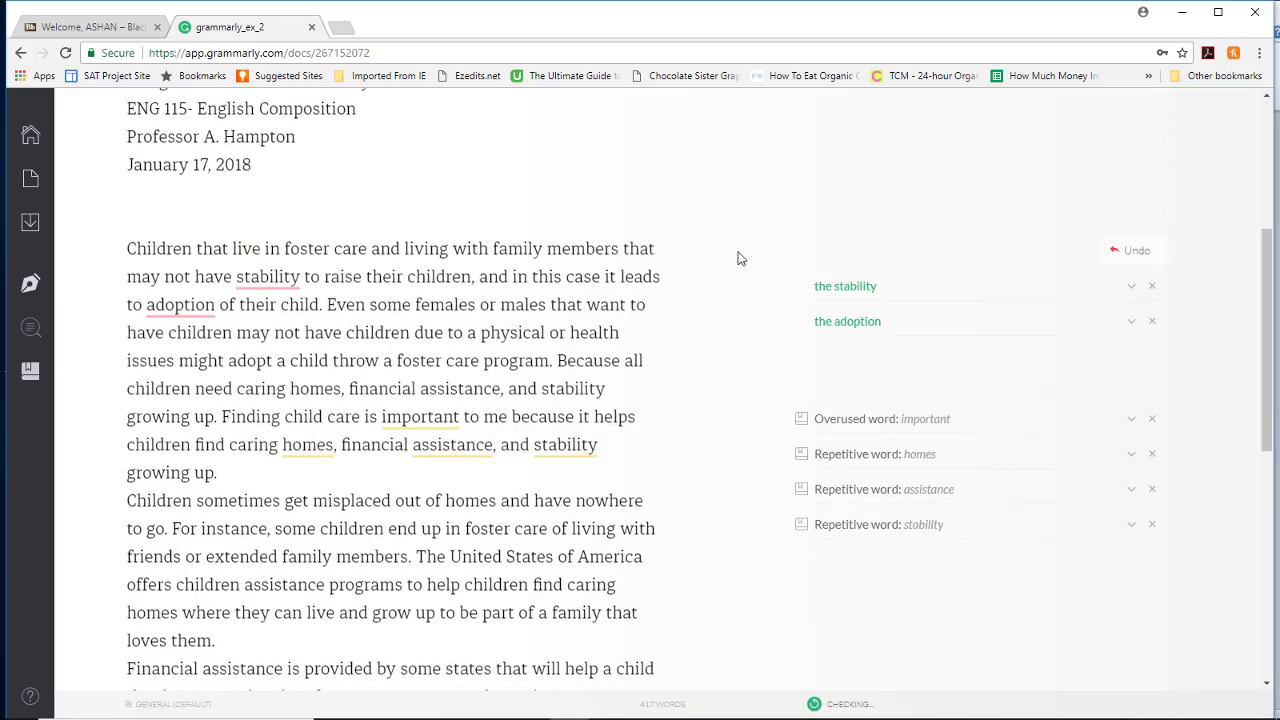
pyautogui.click(863, 290)
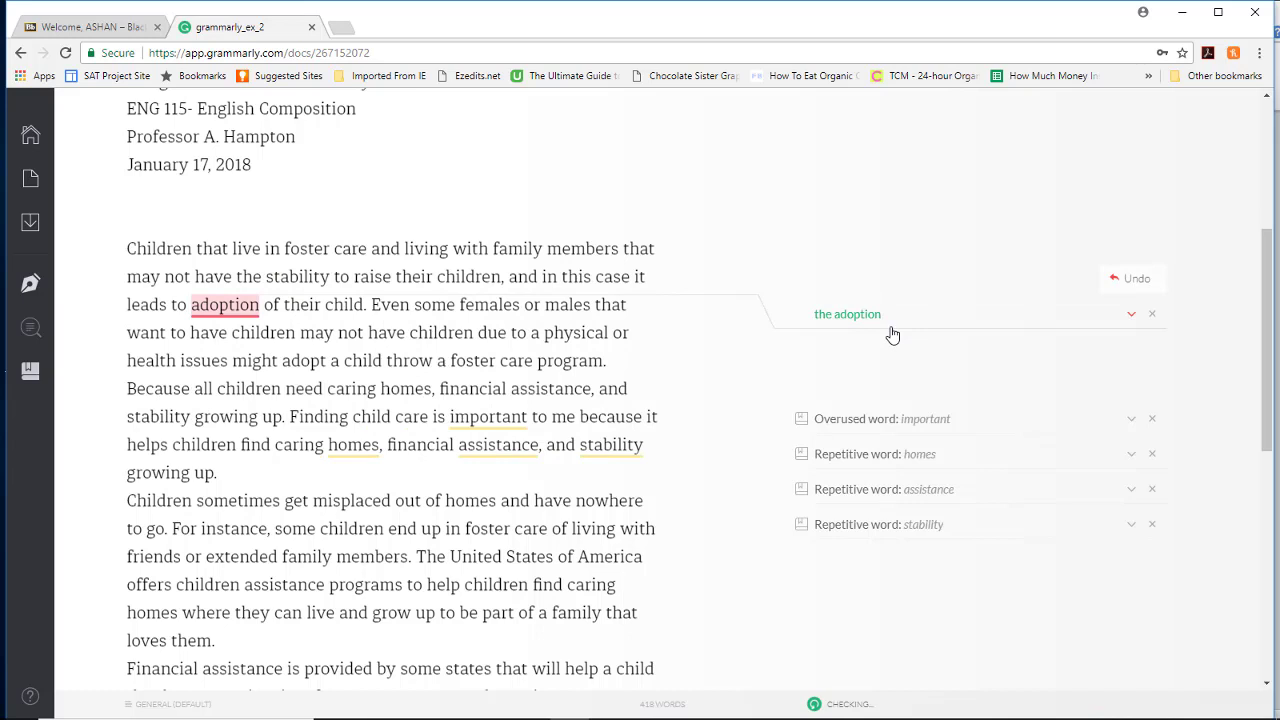
# Review the missing-article suggestion for 'adoption' and dismiss it.
pyautogui.click(1132, 316)
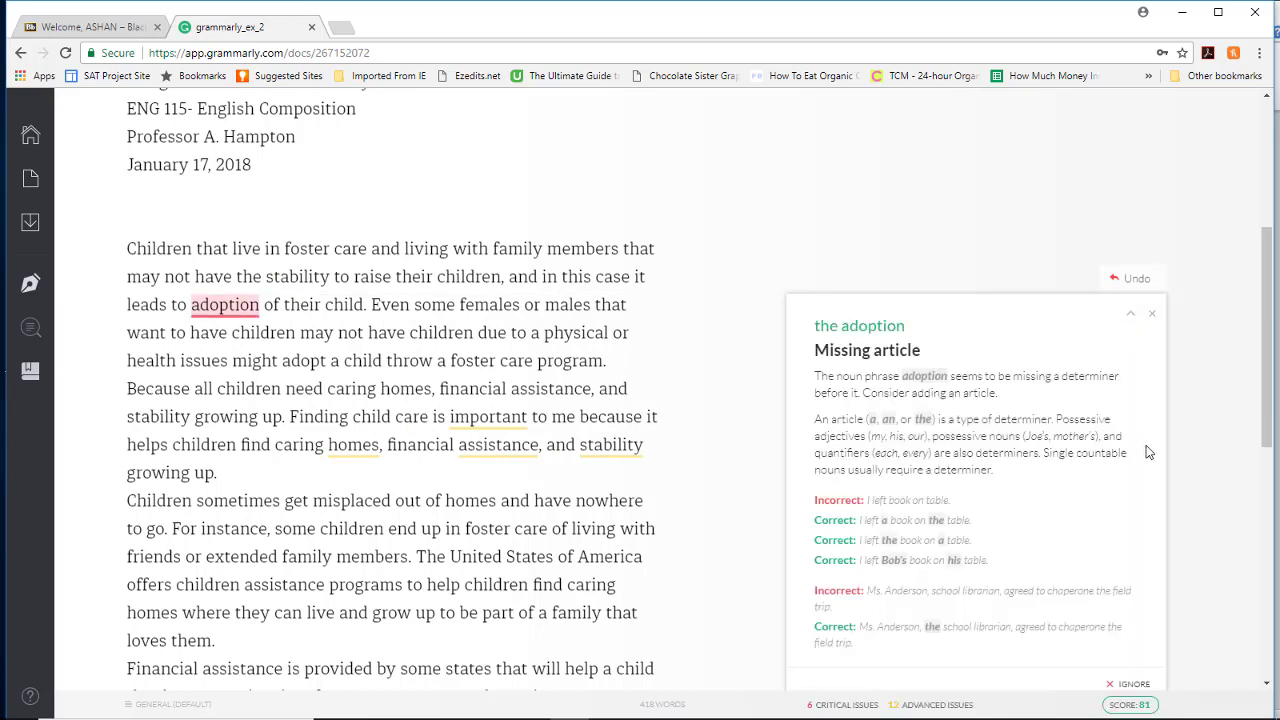
pyautogui.moveTo(1268, 416); pyautogui.dragTo(1269, 433)
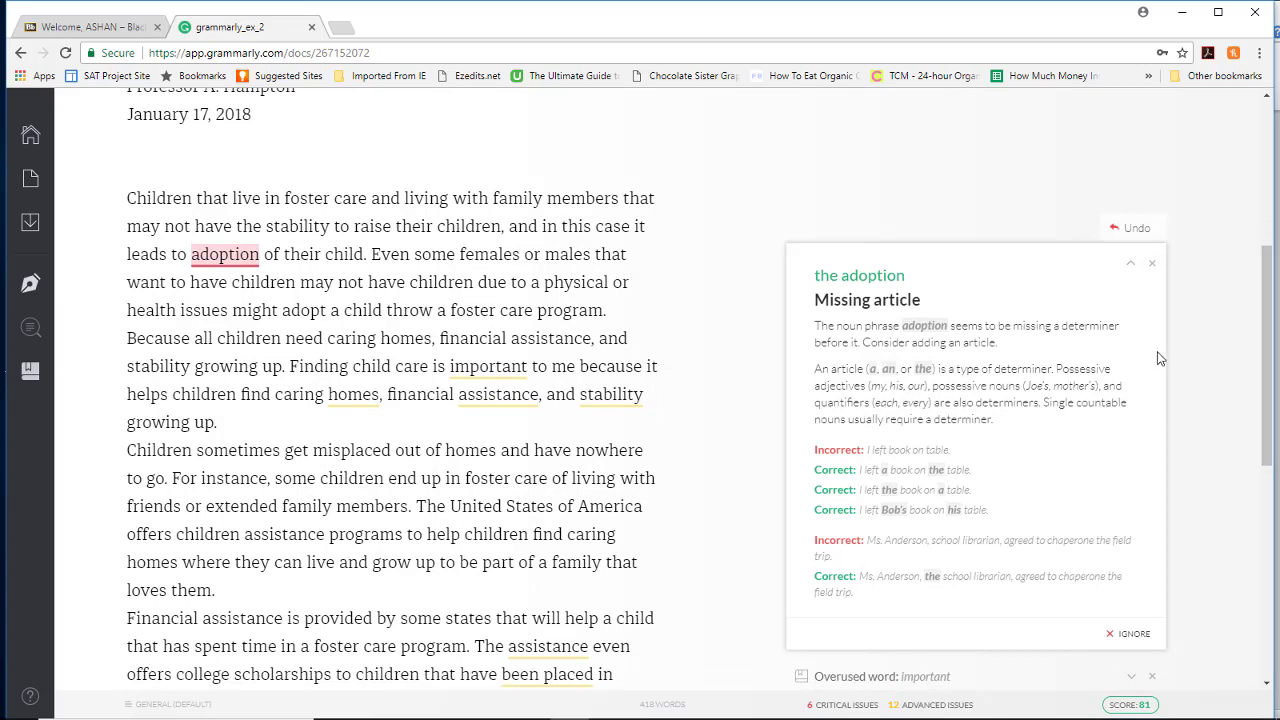
pyautogui.click(1152, 263)
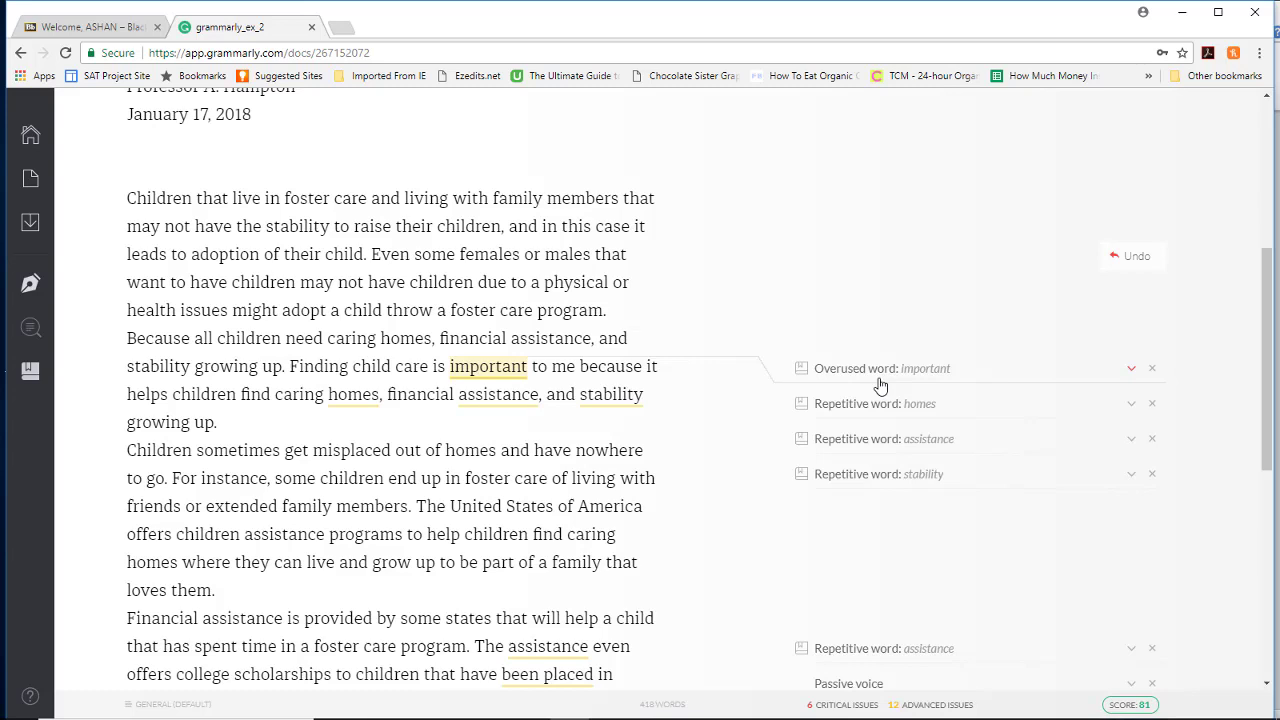
# Replace the overused word 'important' with 'essential'.
pyautogui.click(1132, 370)
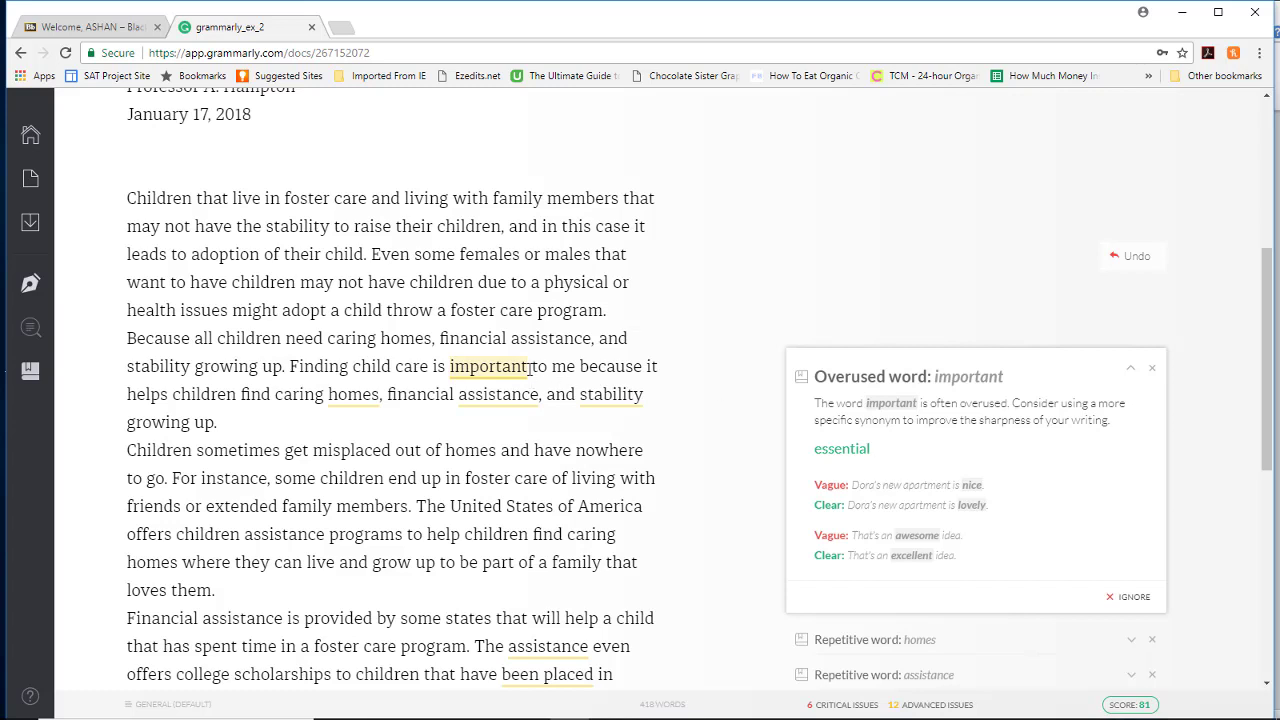
pyautogui.moveTo(530, 366); pyautogui.dragTo(452, 368)
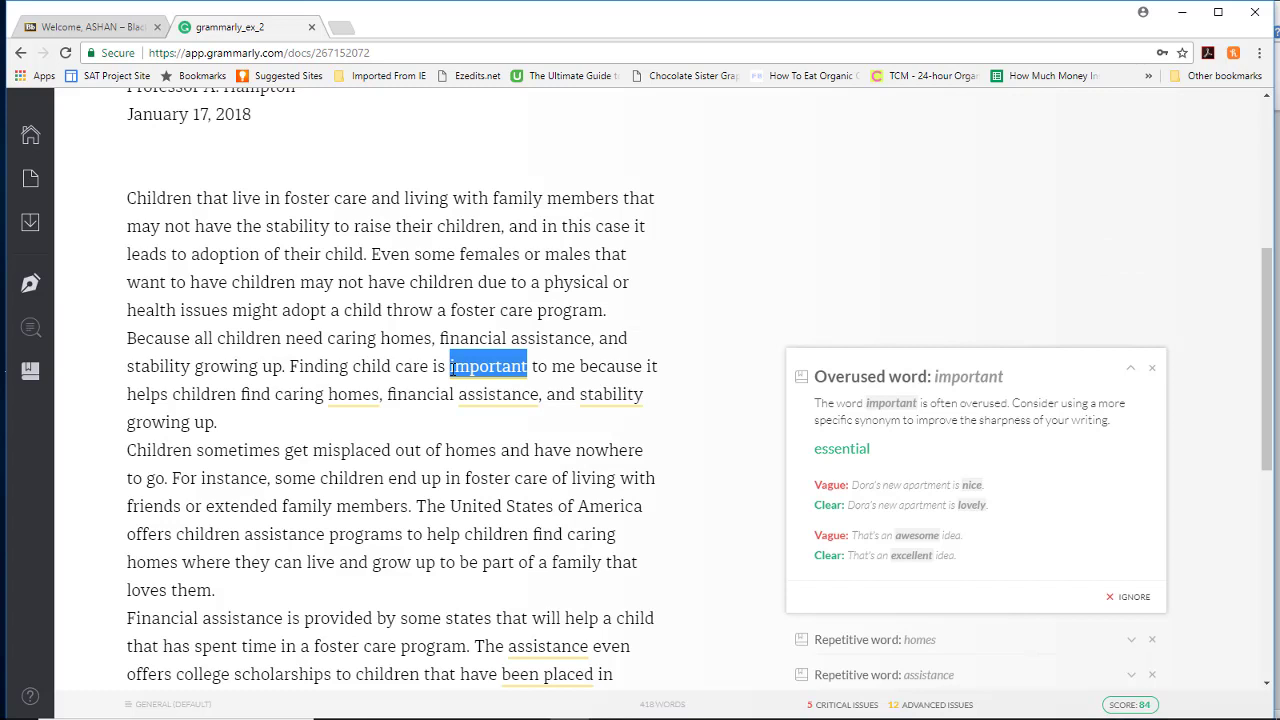
pyautogui.write('essential')
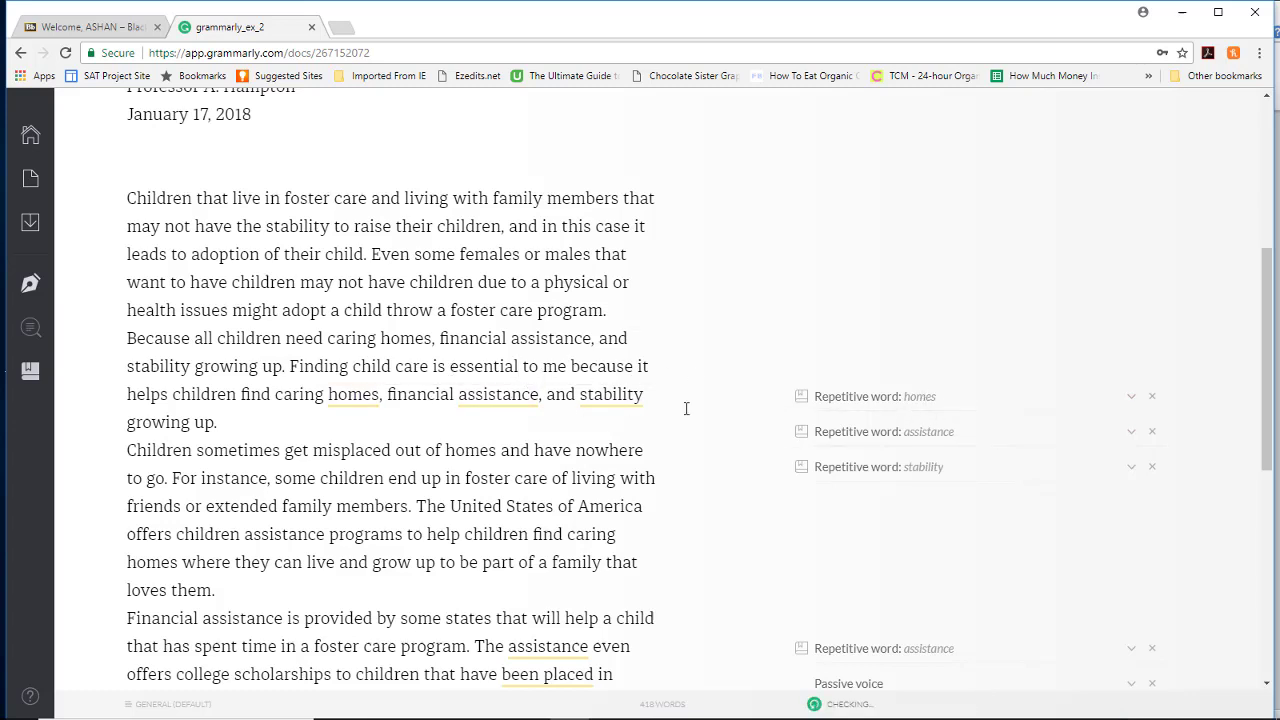
# Dismiss the repetitive-word alerts for homes, assistance and stability.
pyautogui.click(1152, 398)
pyautogui.click(1152, 432)
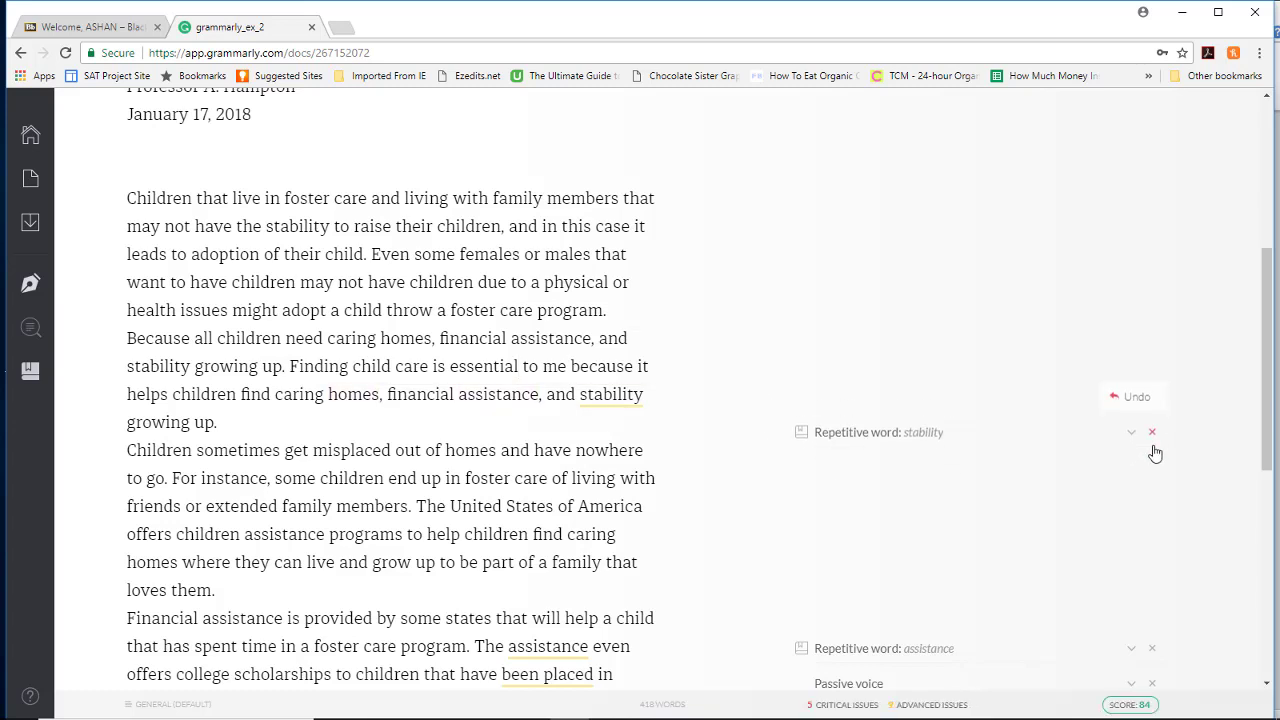
pyautogui.click(1152, 436)
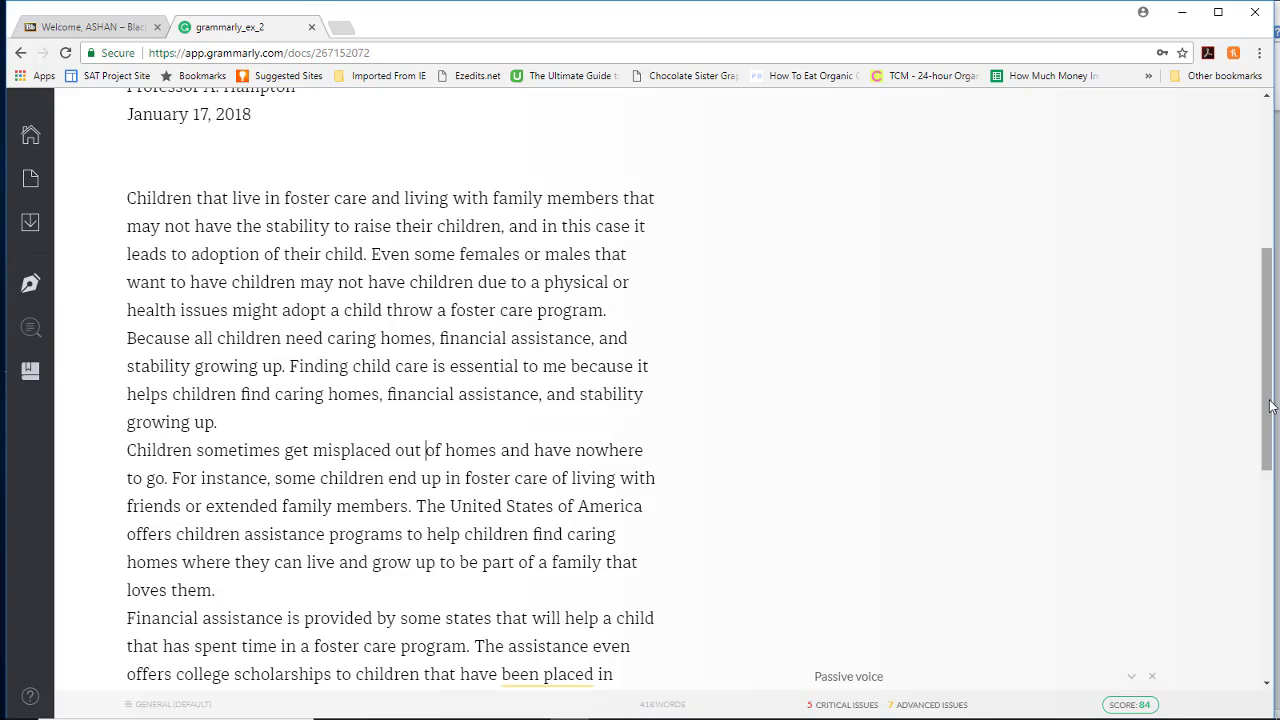
pyautogui.moveTo(1268, 406); pyautogui.dragTo(1277, 566)
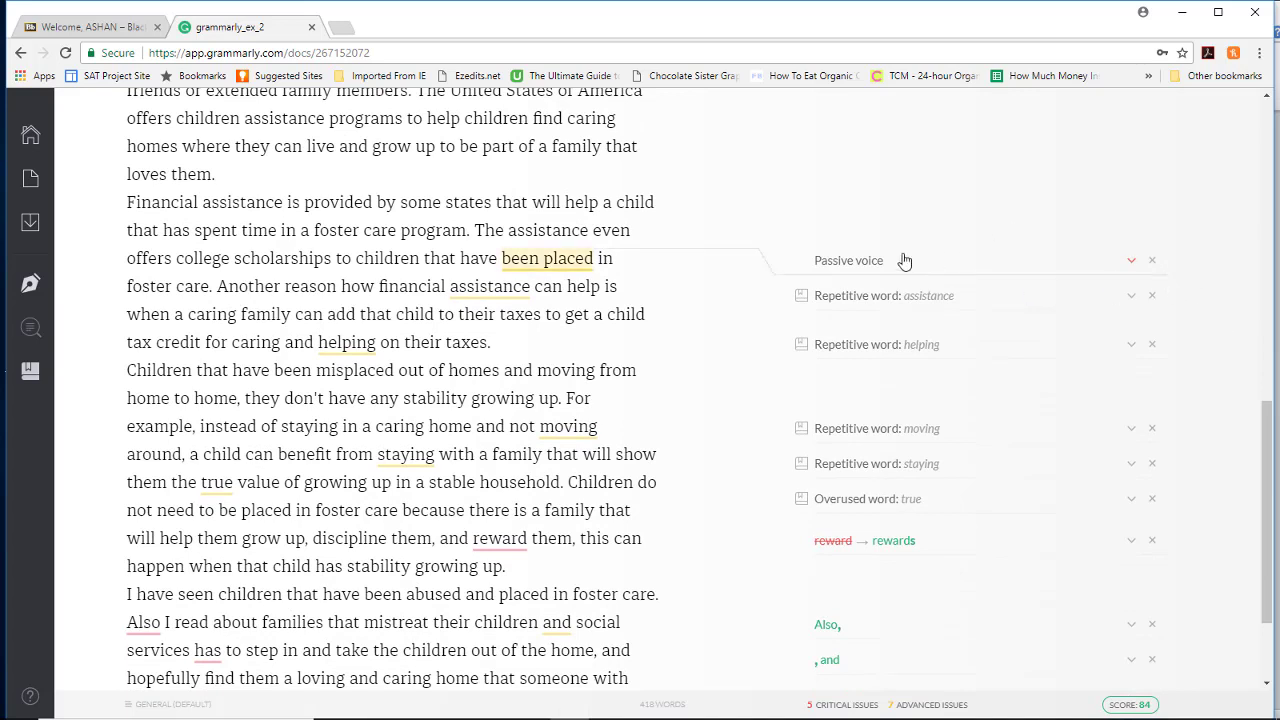
# Dismiss the passive-voice alert, change reward to rewards, and add a comma after 'Also'.
pyautogui.click(1152, 260)
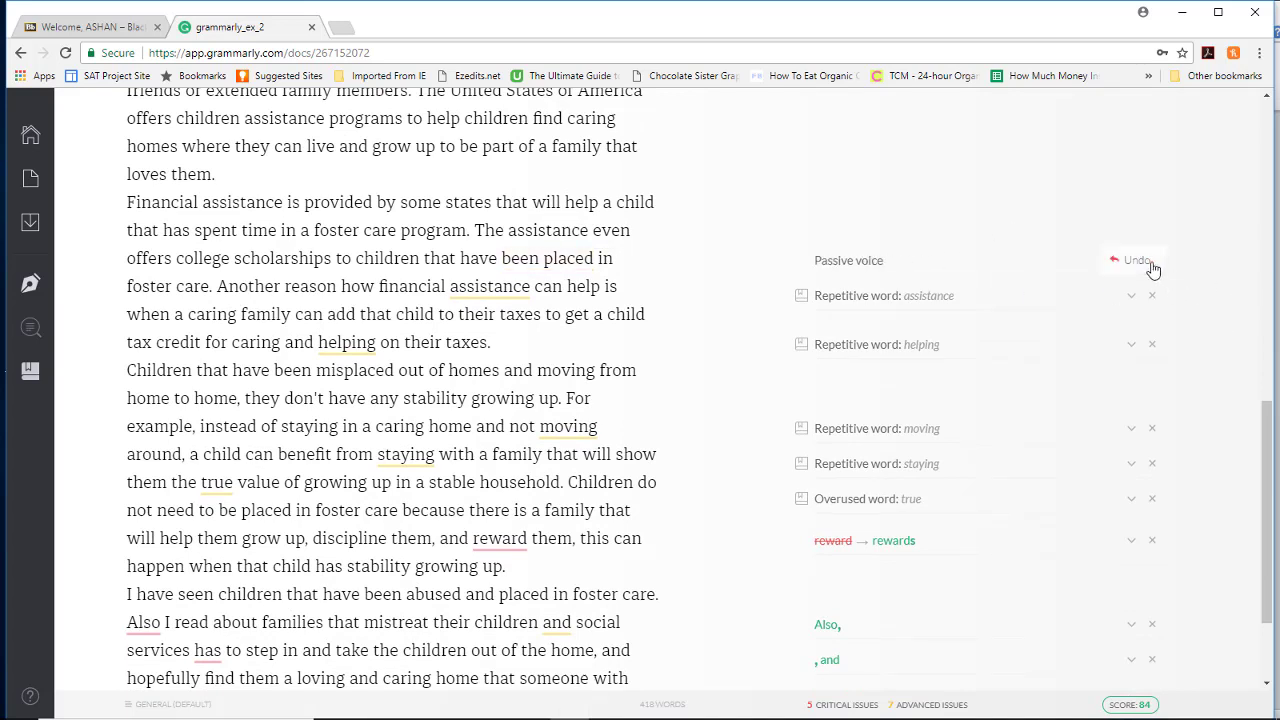
pyautogui.click(886, 548)
pyautogui.click(830, 630)
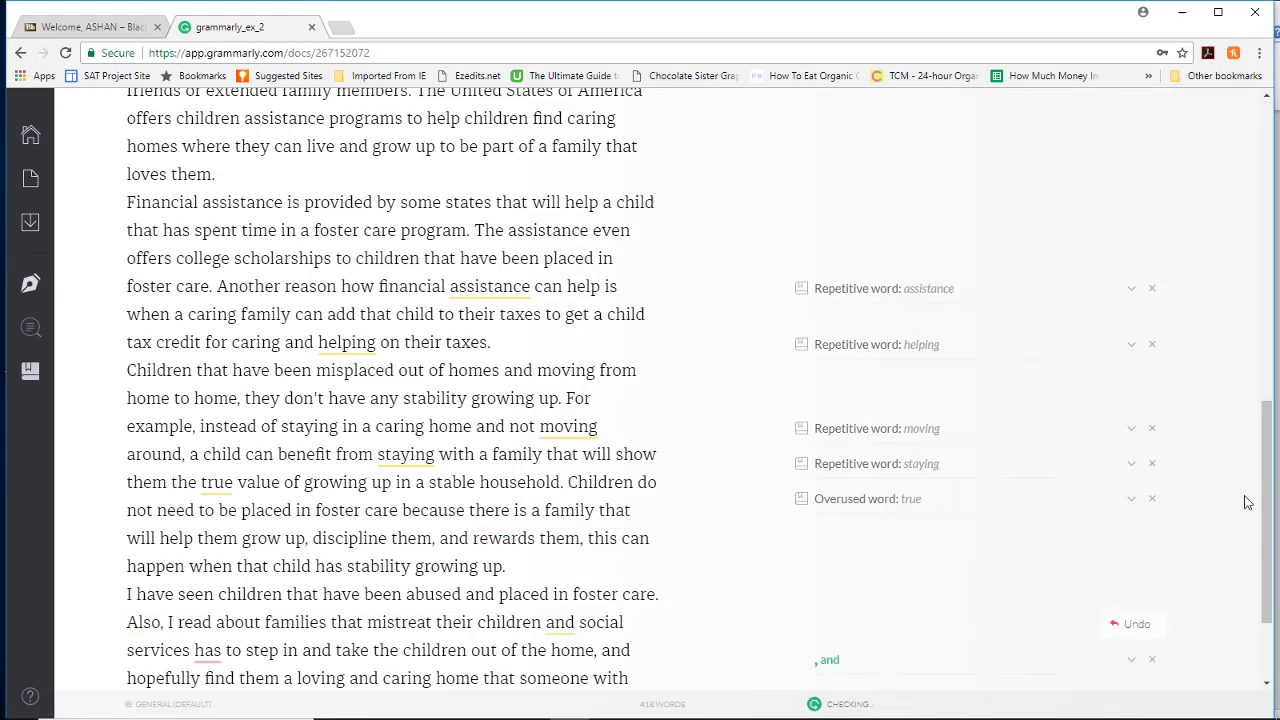
# Add the comma before 'and', apply have and providing, and dismiss the 'place' confused-word alert.
pyautogui.scroll(-2, 1266, 492)
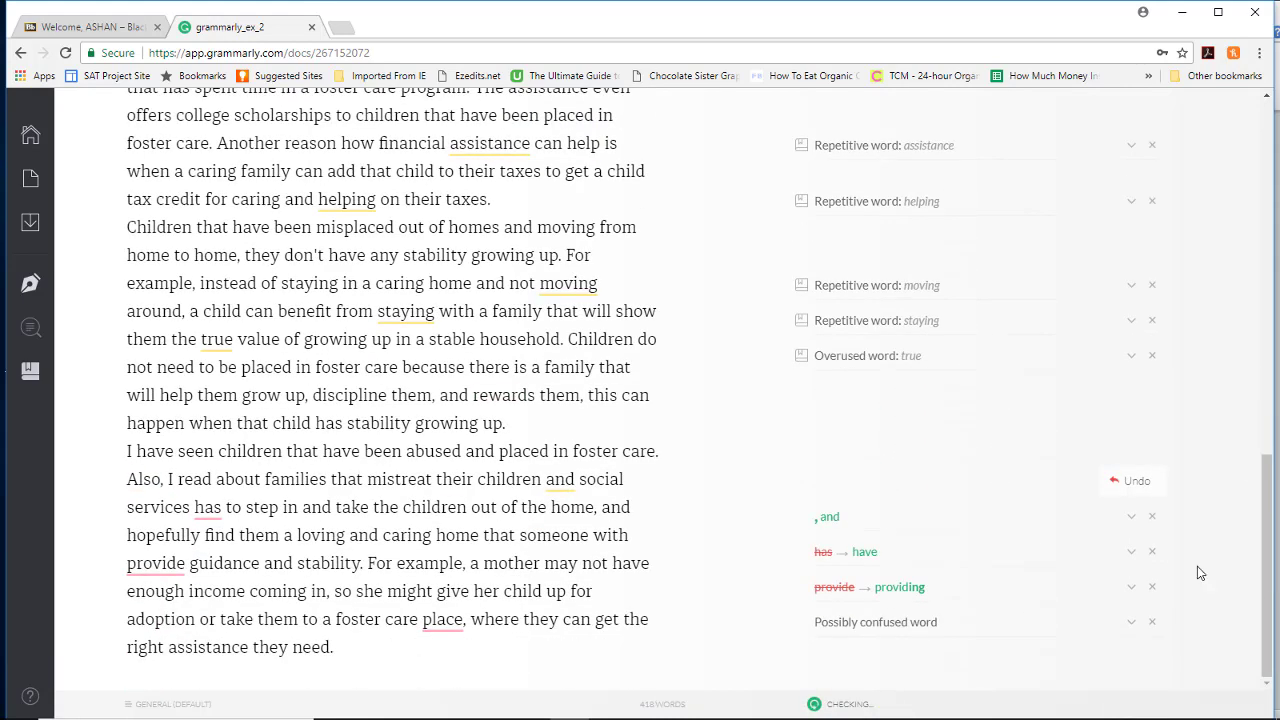
pyautogui.click(850, 519)
pyautogui.click(852, 520)
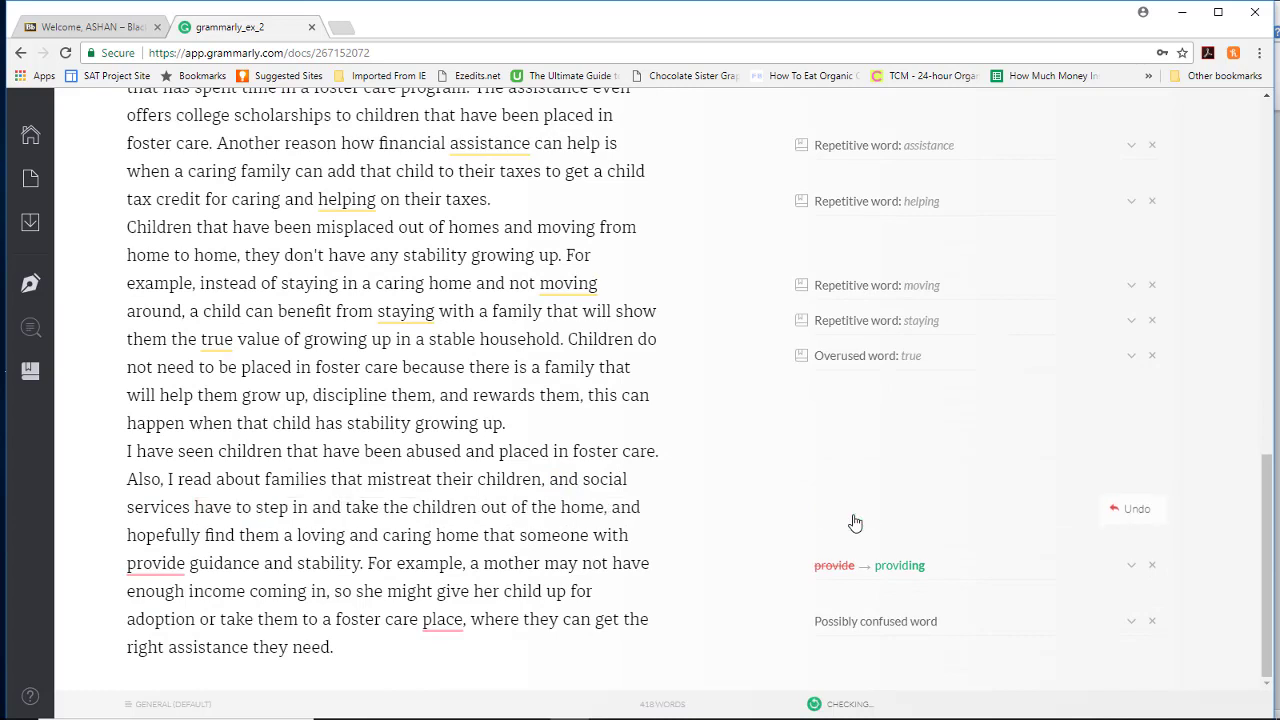
pyautogui.click(900, 566)
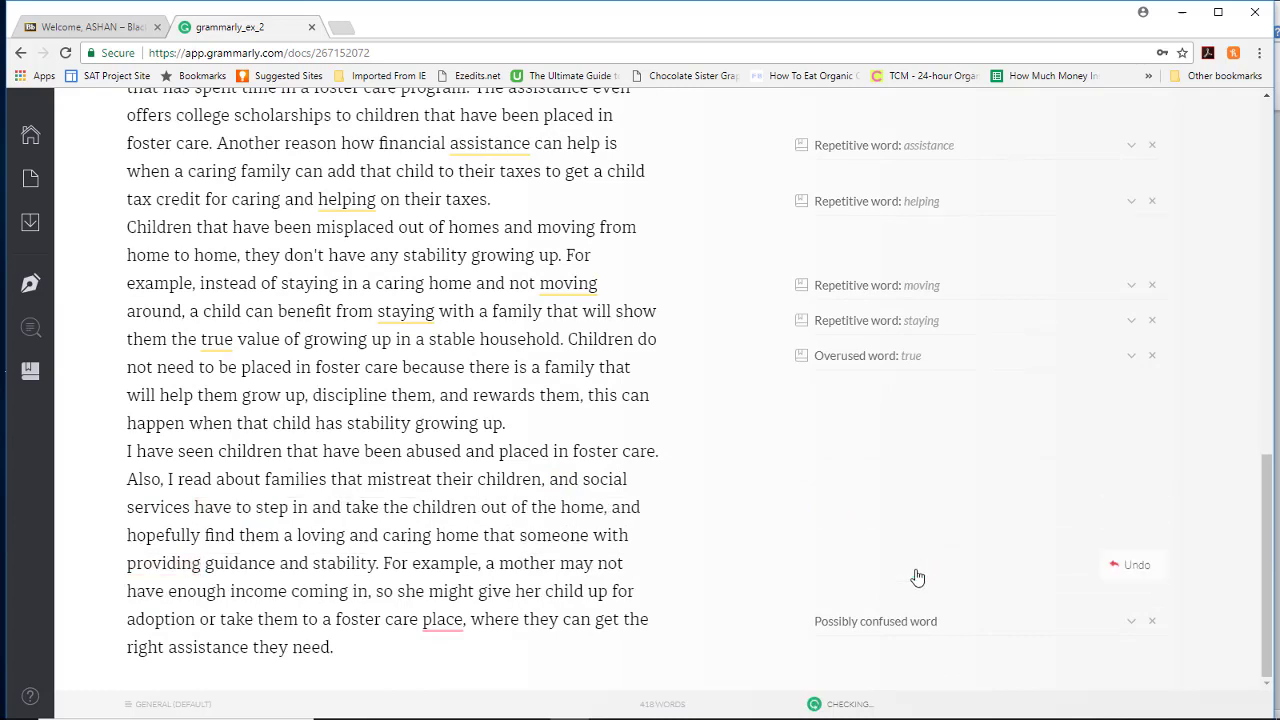
pyautogui.click(1153, 624)
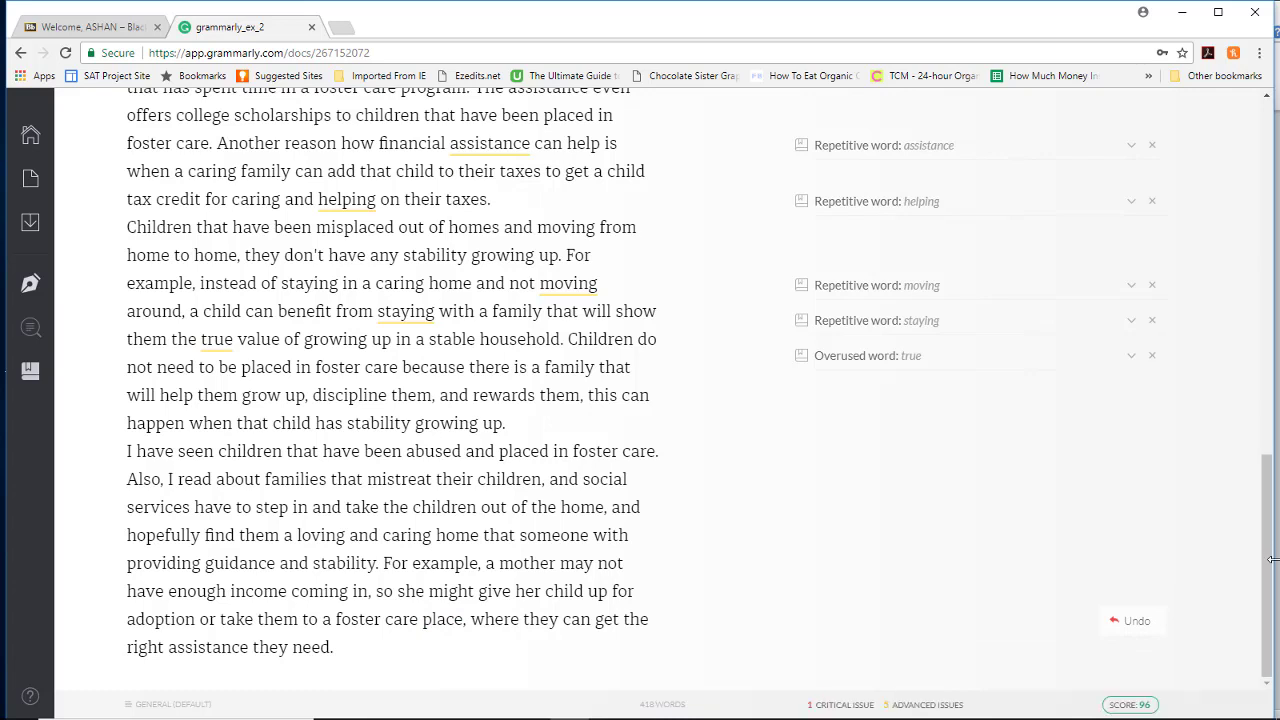
# Review the essay's overall score report of 96, then close it.
pyautogui.click(1130, 705)
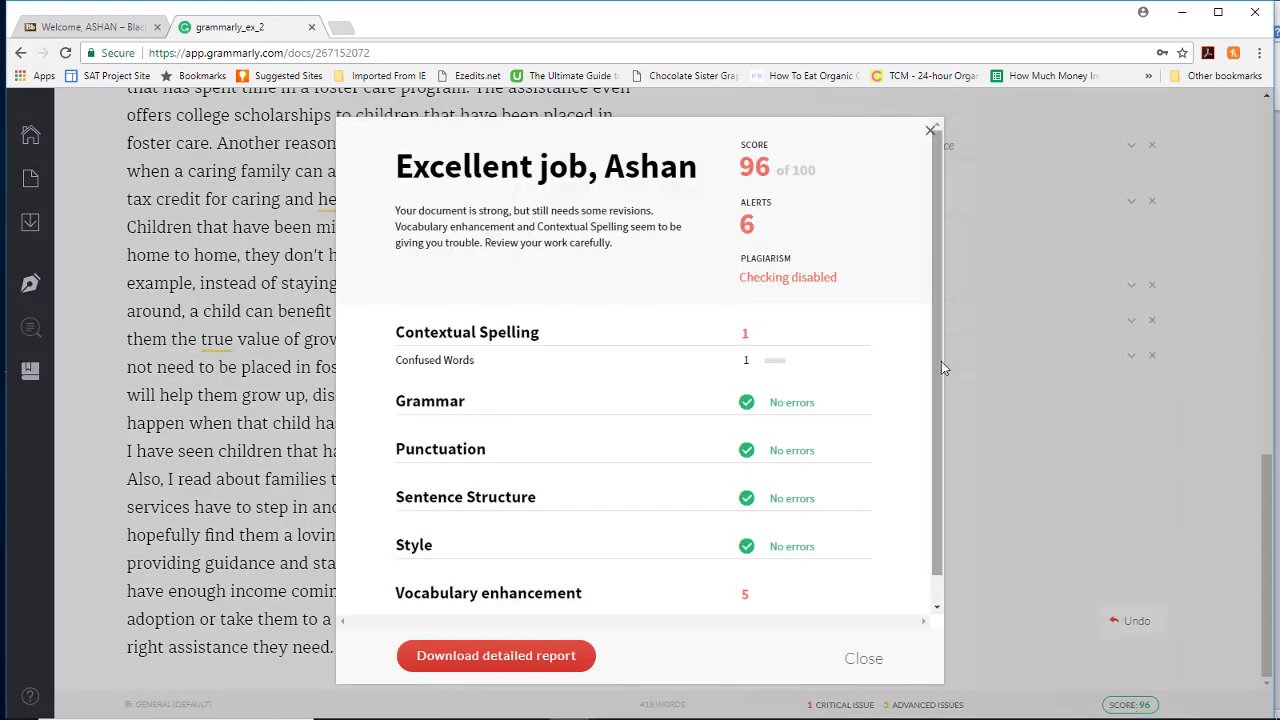
pyautogui.scroll(-2, 941, 361)
pyautogui.scroll(2, 955, 362)
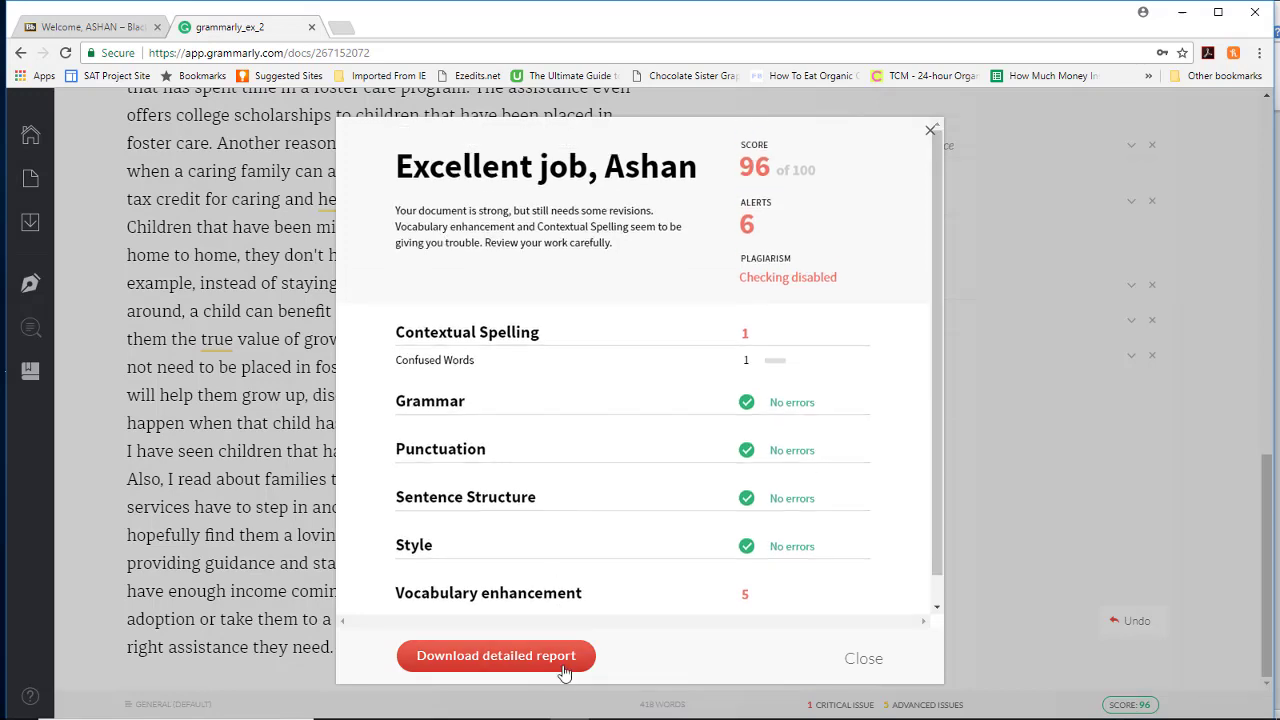
pyautogui.click(857, 662)
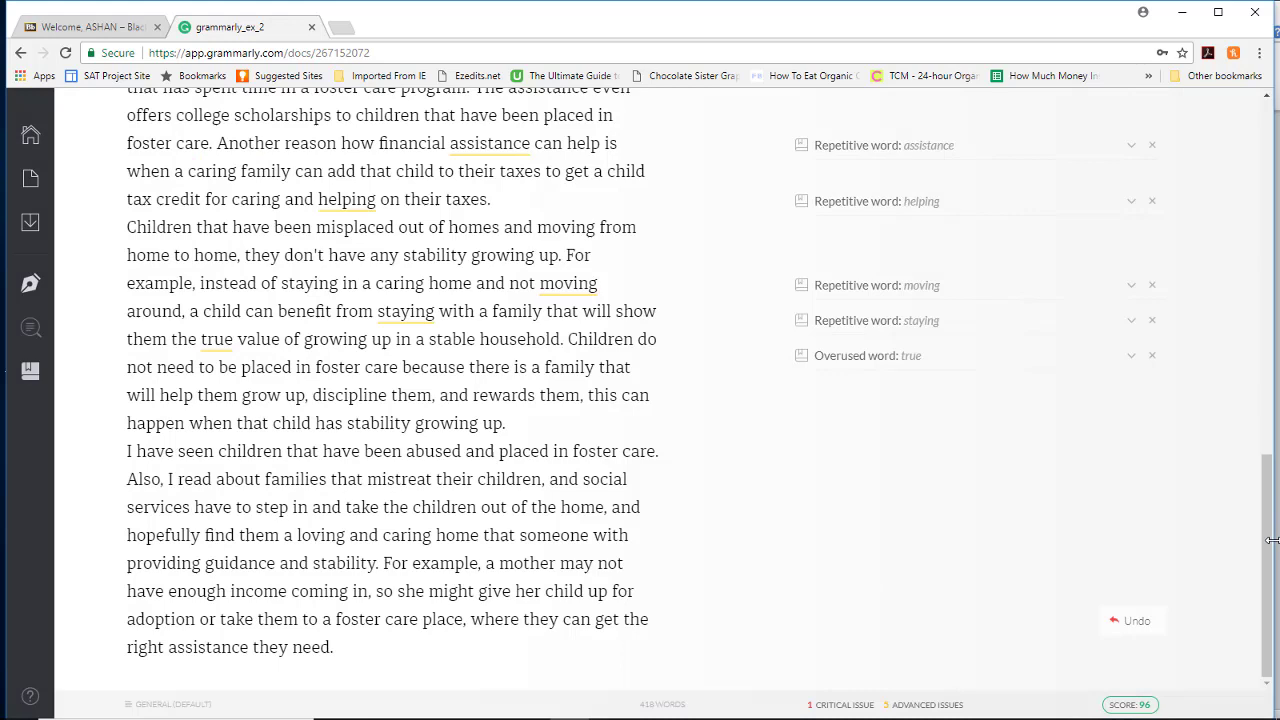
# Download the corrected essay as a .docx and open it from Chrome's download shelf.
pyautogui.moveTo(1270, 540); pyautogui.dragTo(1270, 186)
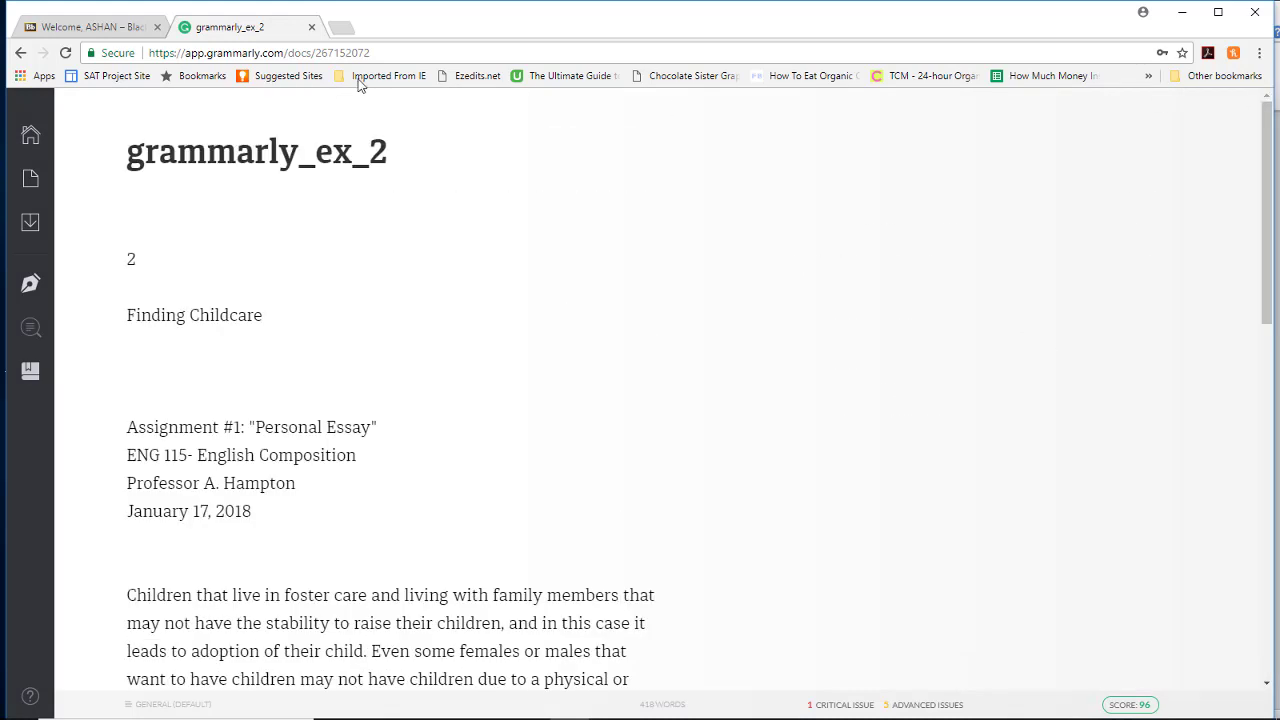
pyautogui.moveTo(33, 232)
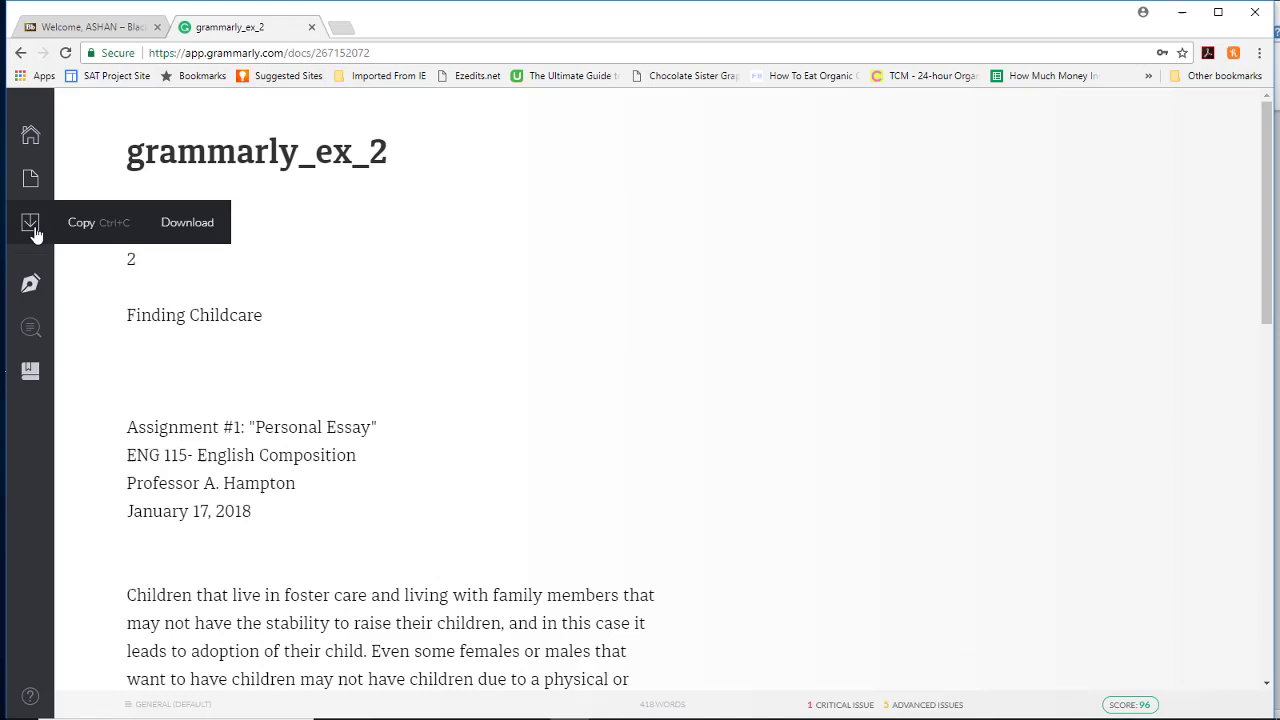
pyautogui.click(187, 222)
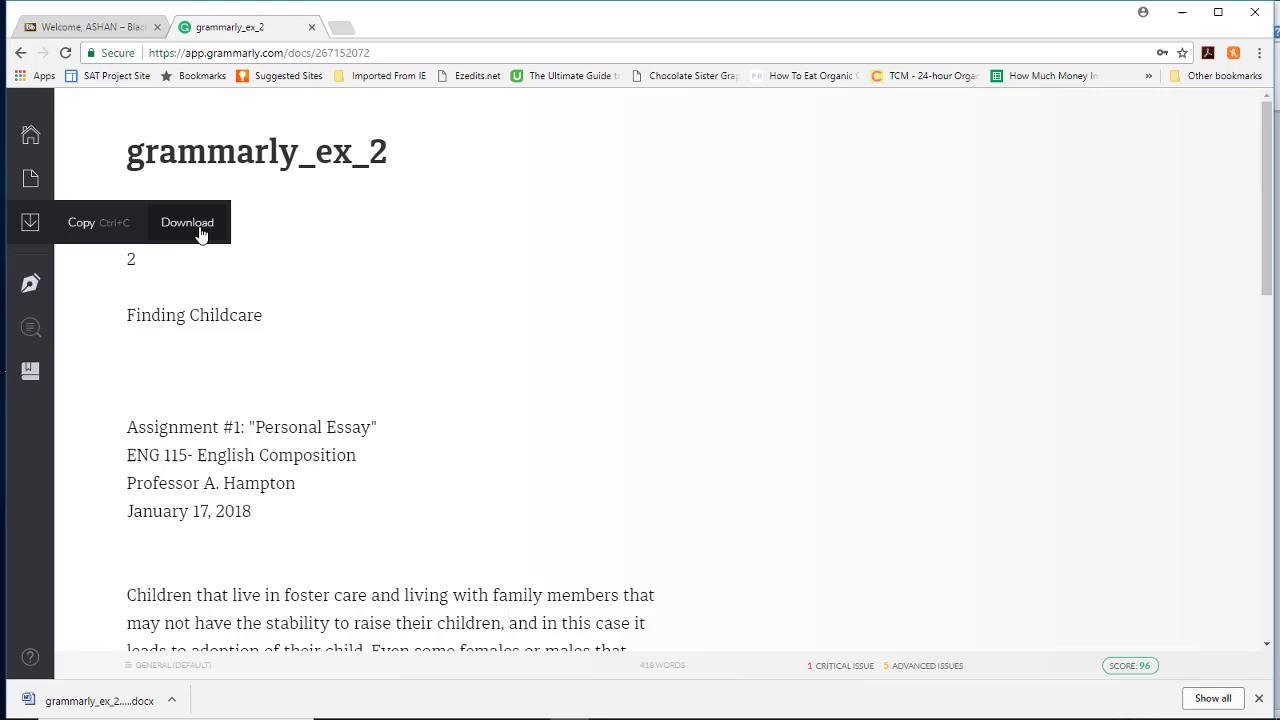
pyautogui.click(57, 704)
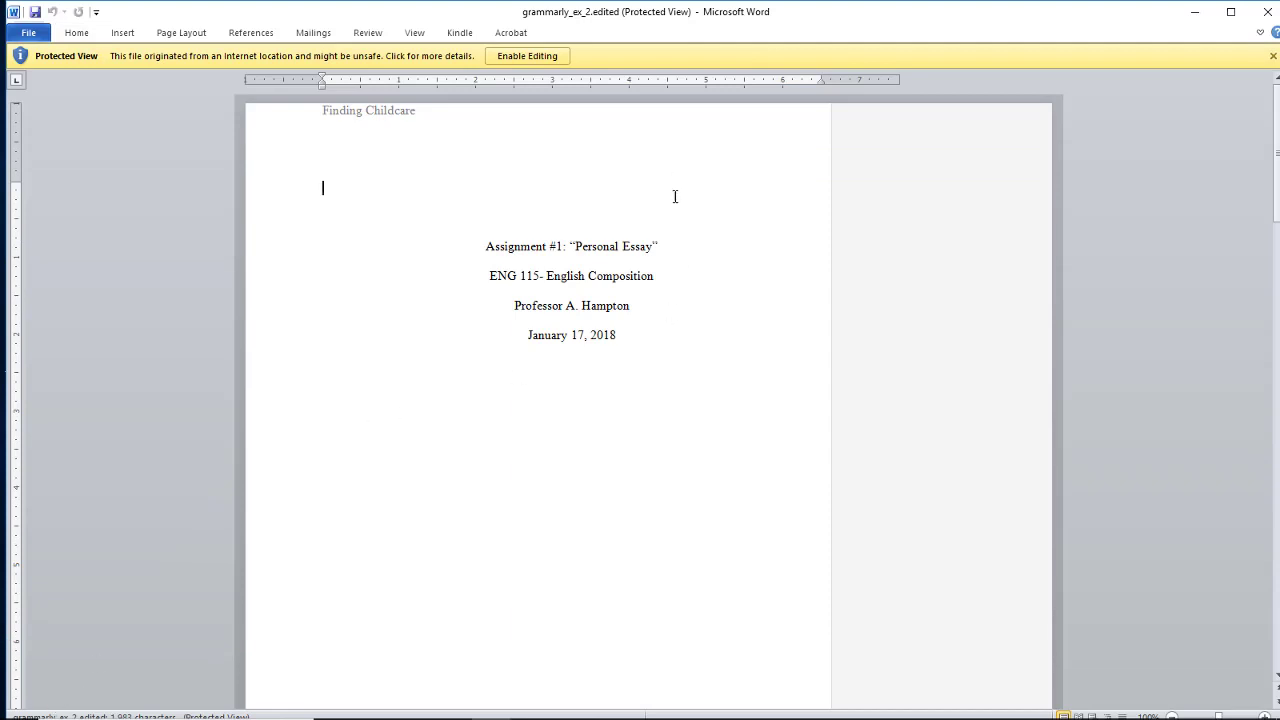
# Enable editing on grammarly_ex_2.edited and scroll to page 2 to see comments G1–G5.
pyautogui.click(522, 57)
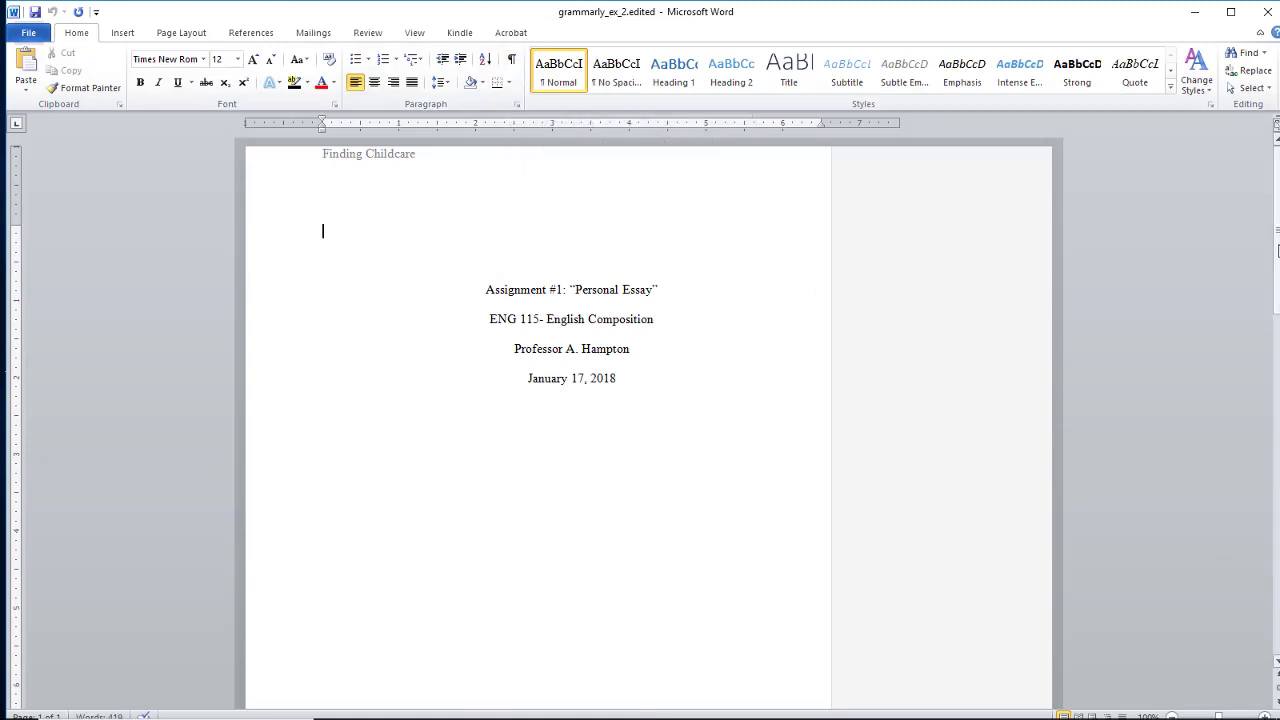
pyautogui.scroll(-15, 1224, 472)
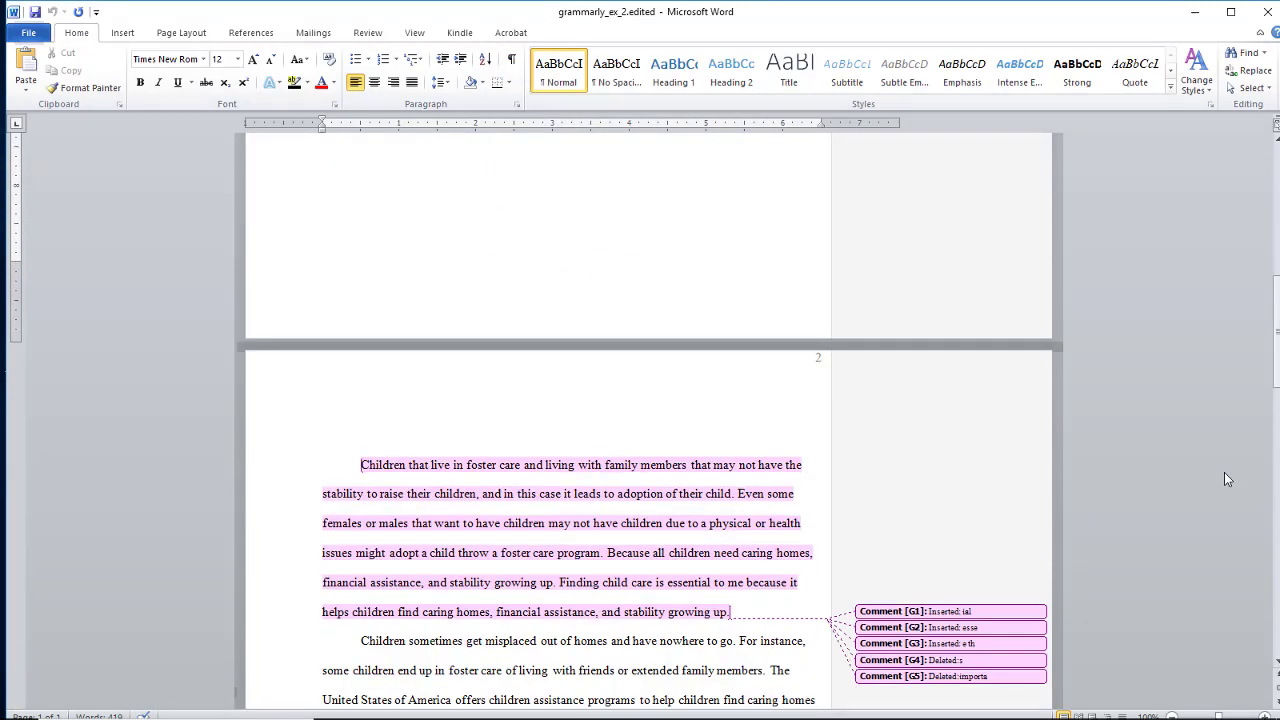
pyautogui.scroll(-3, 1224, 472)
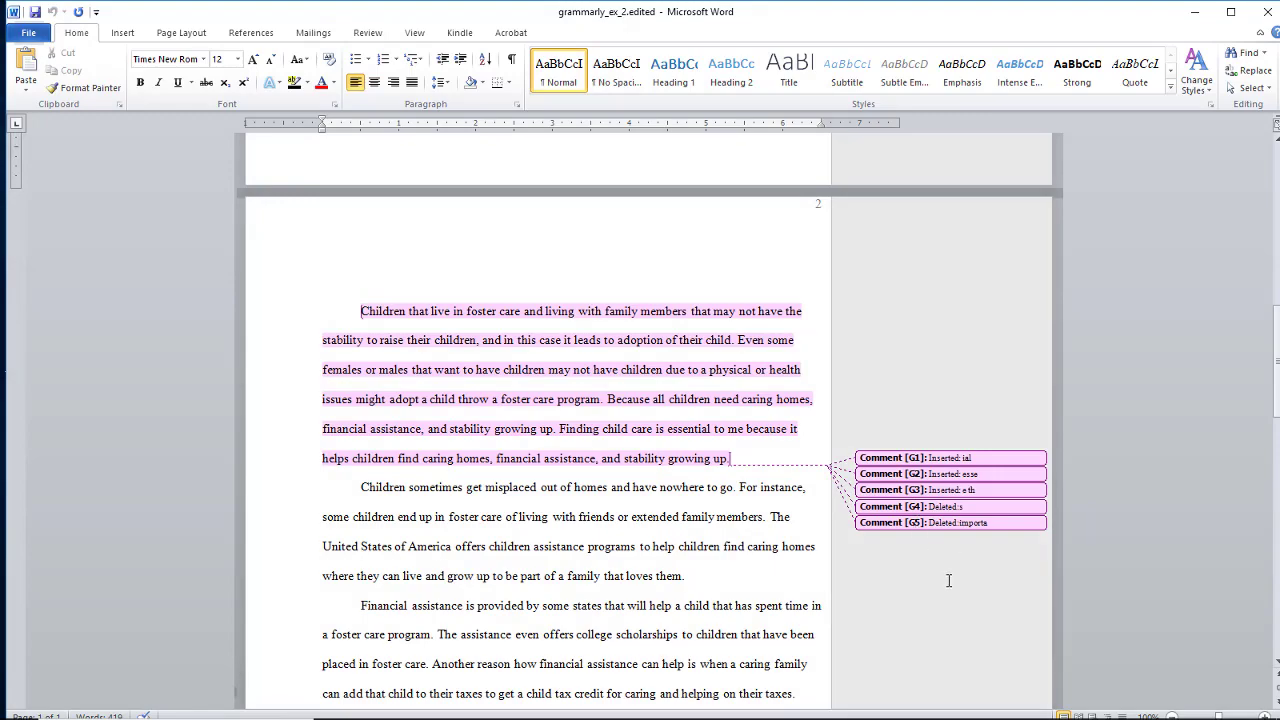
pyautogui.scroll(-3, 1048, 604)
pyautogui.scroll(-3, 1048, 604)
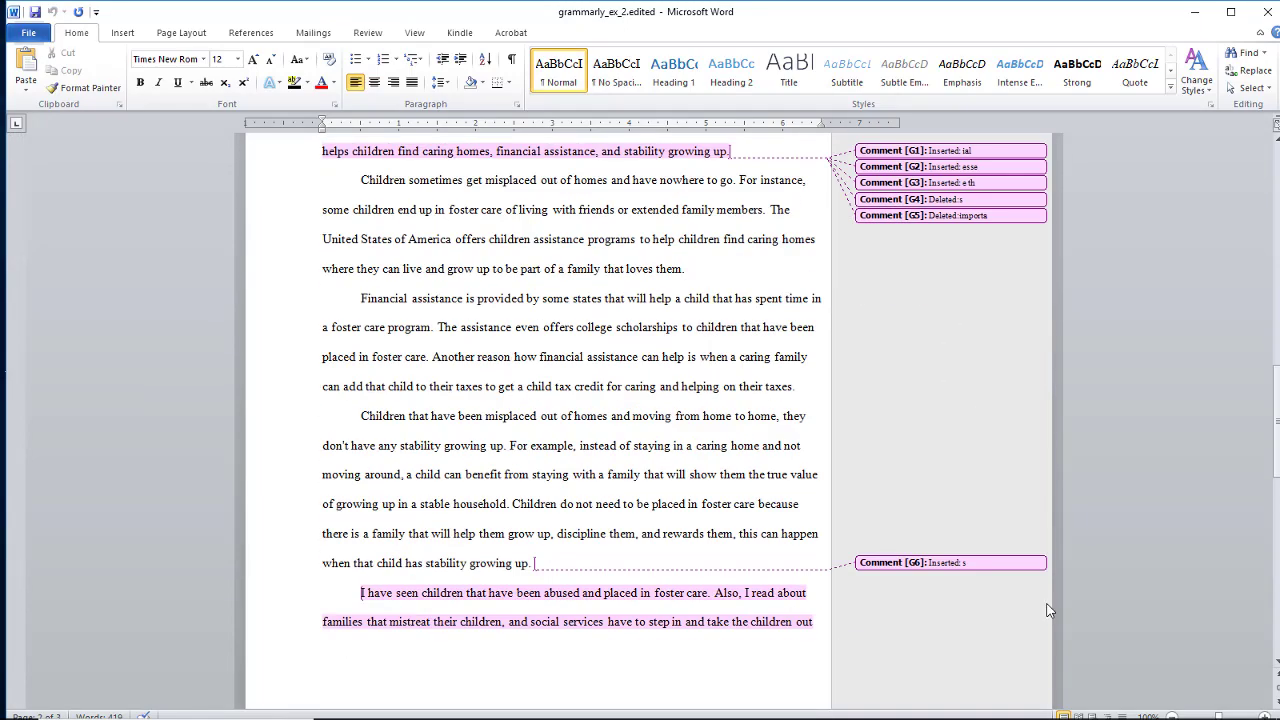
pyautogui.scroll(7, 1048, 606)
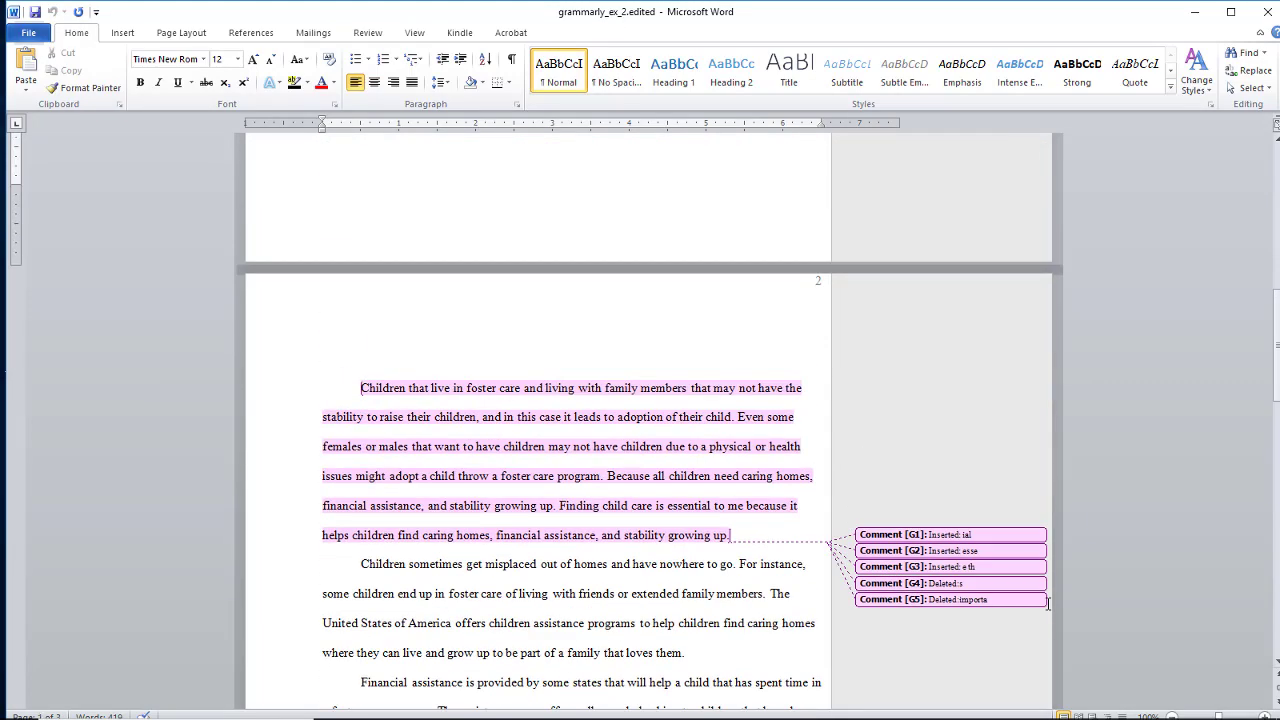
pyautogui.scroll(2, 1048, 602)
pyautogui.scroll(11, 1048, 604)
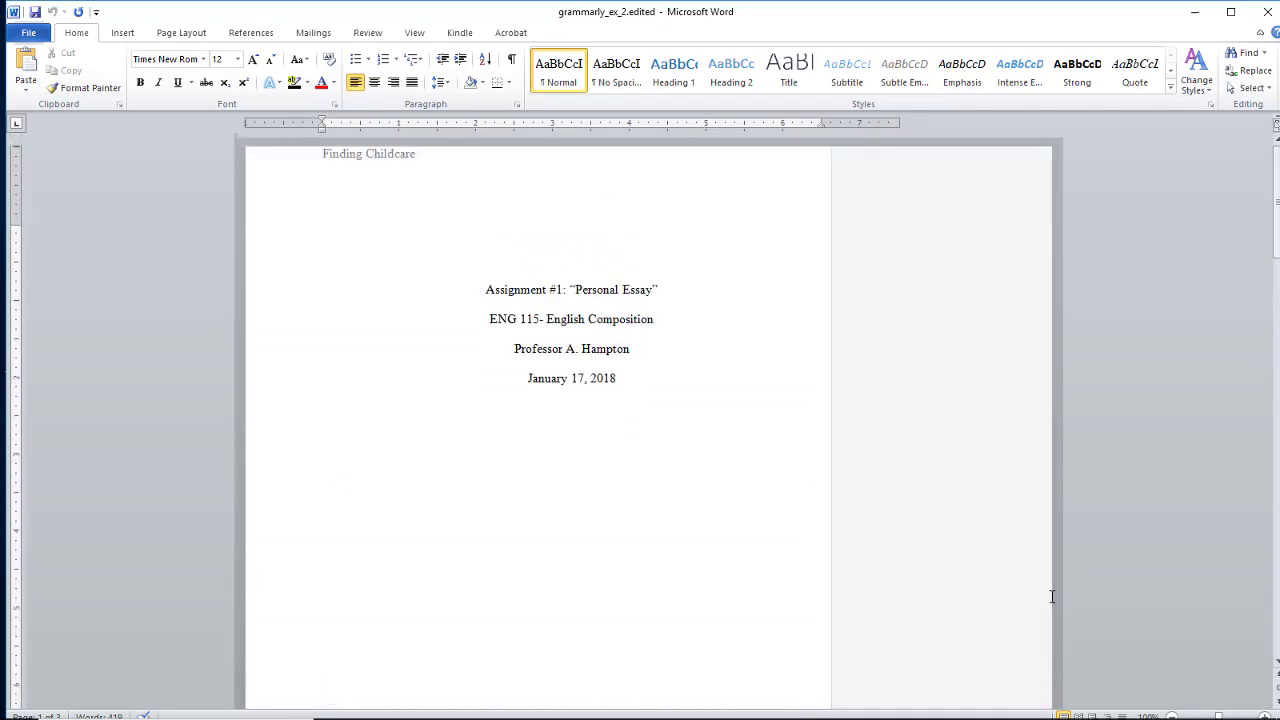
pyautogui.scroll(-15, 1083, 514)
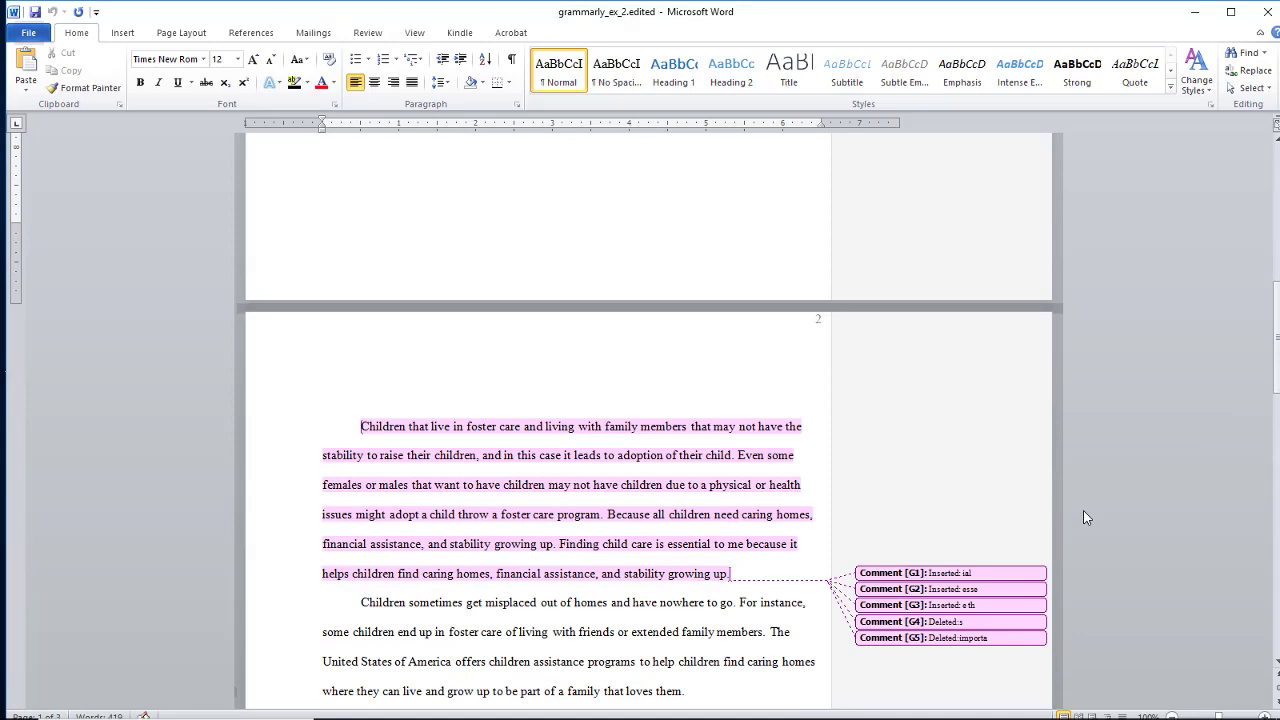
# Set the Review display mode to Final and scroll through to check the clean text.
pyautogui.click(368, 36)
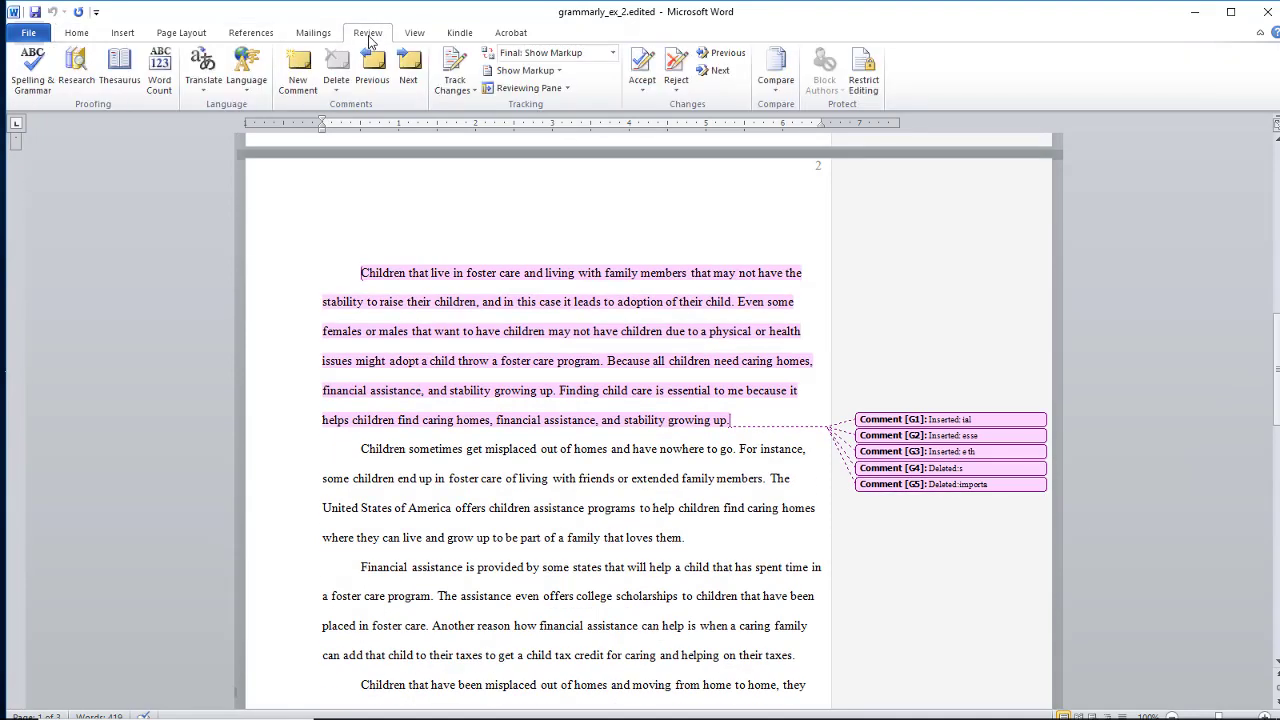
pyautogui.click(613, 55)
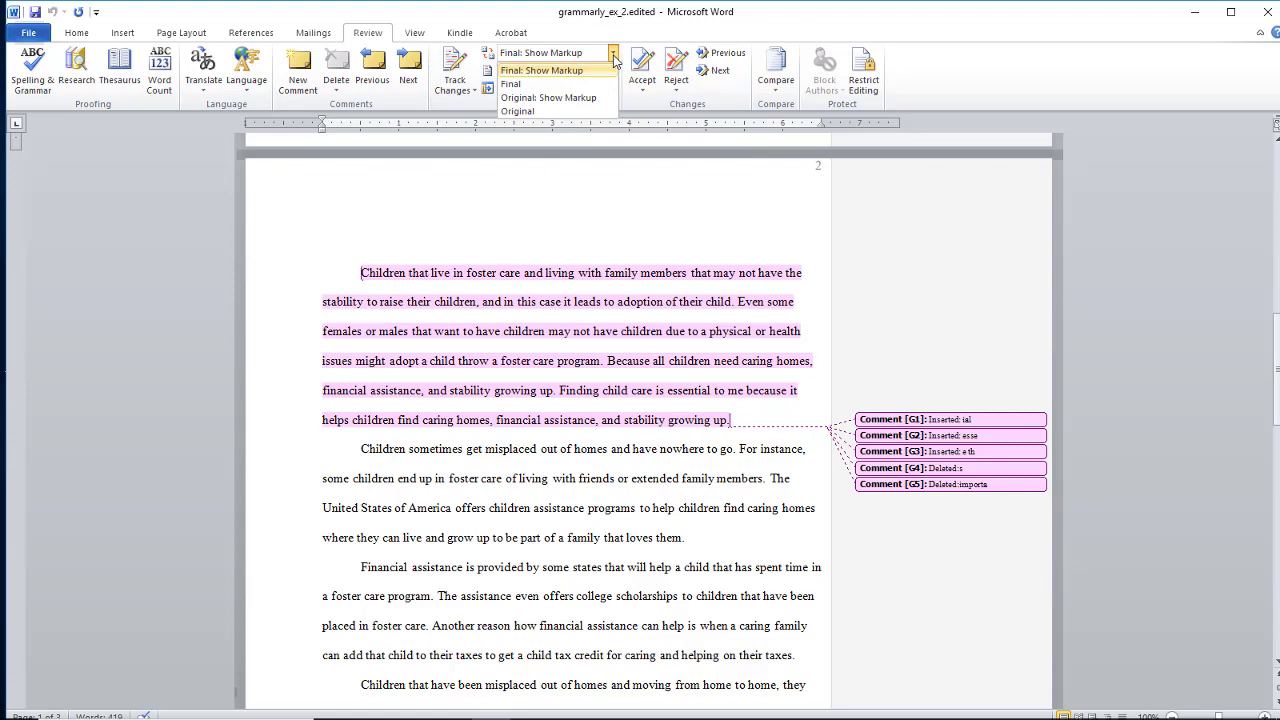
pyautogui.click(518, 85)
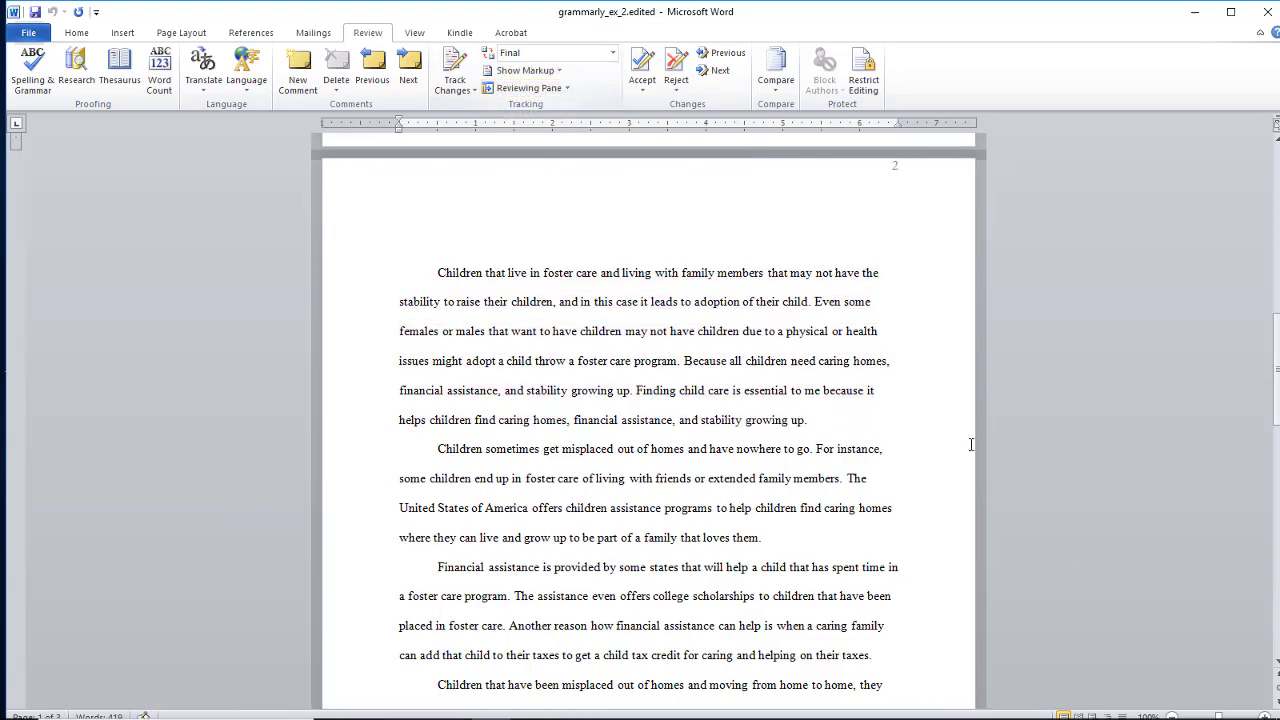
pyautogui.scroll(-3, 949, 551)
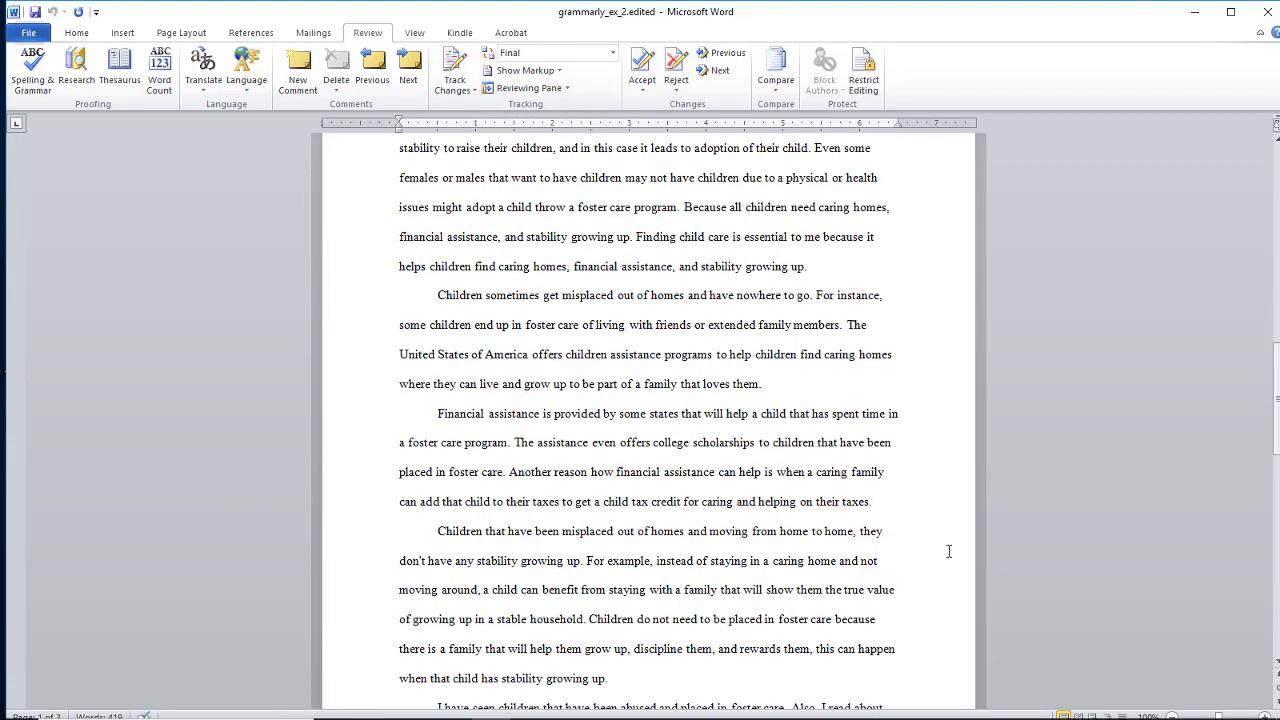
pyautogui.scroll(-7, 949, 551)
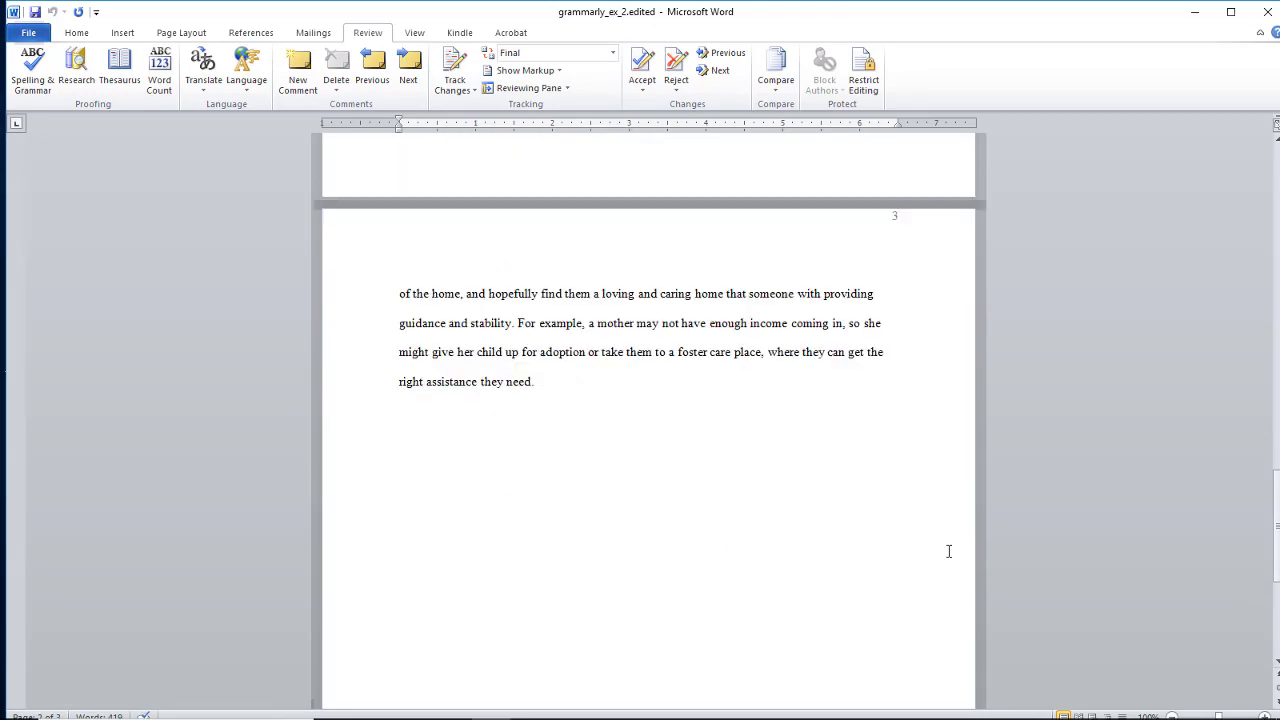
pyautogui.scroll(7, 949, 551)
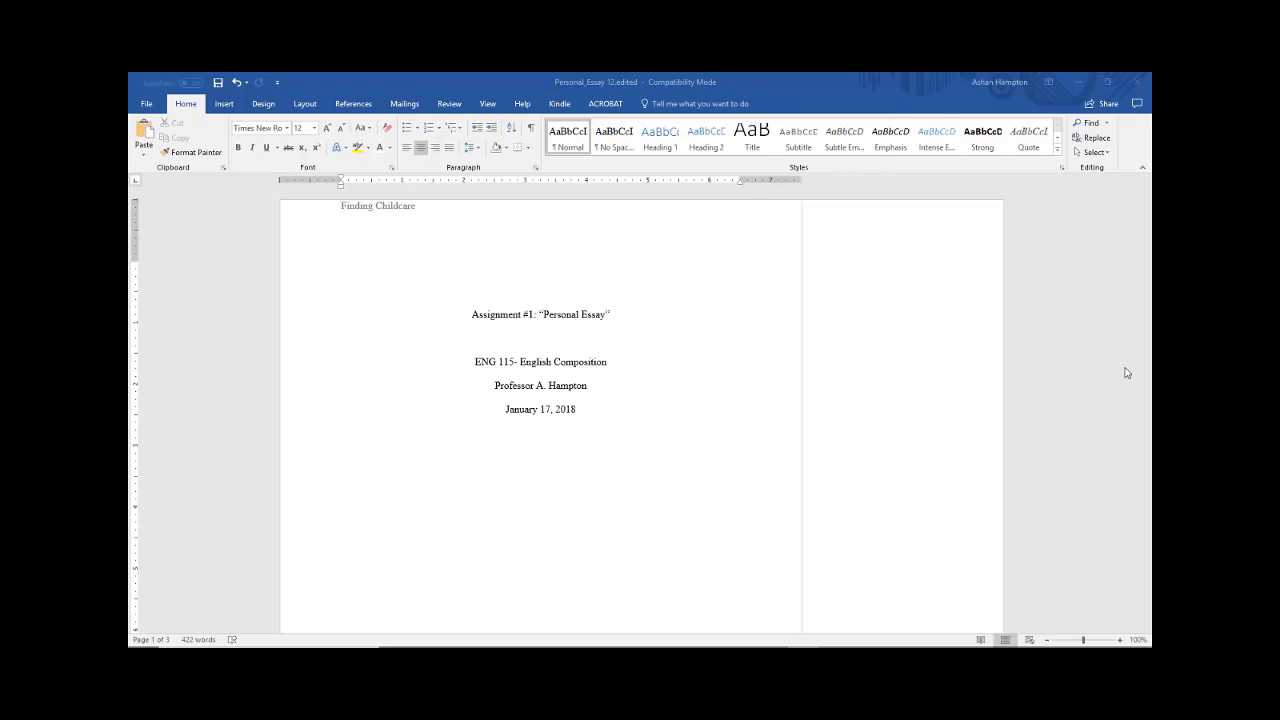
pyautogui.scroll(-10, 1126, 372)
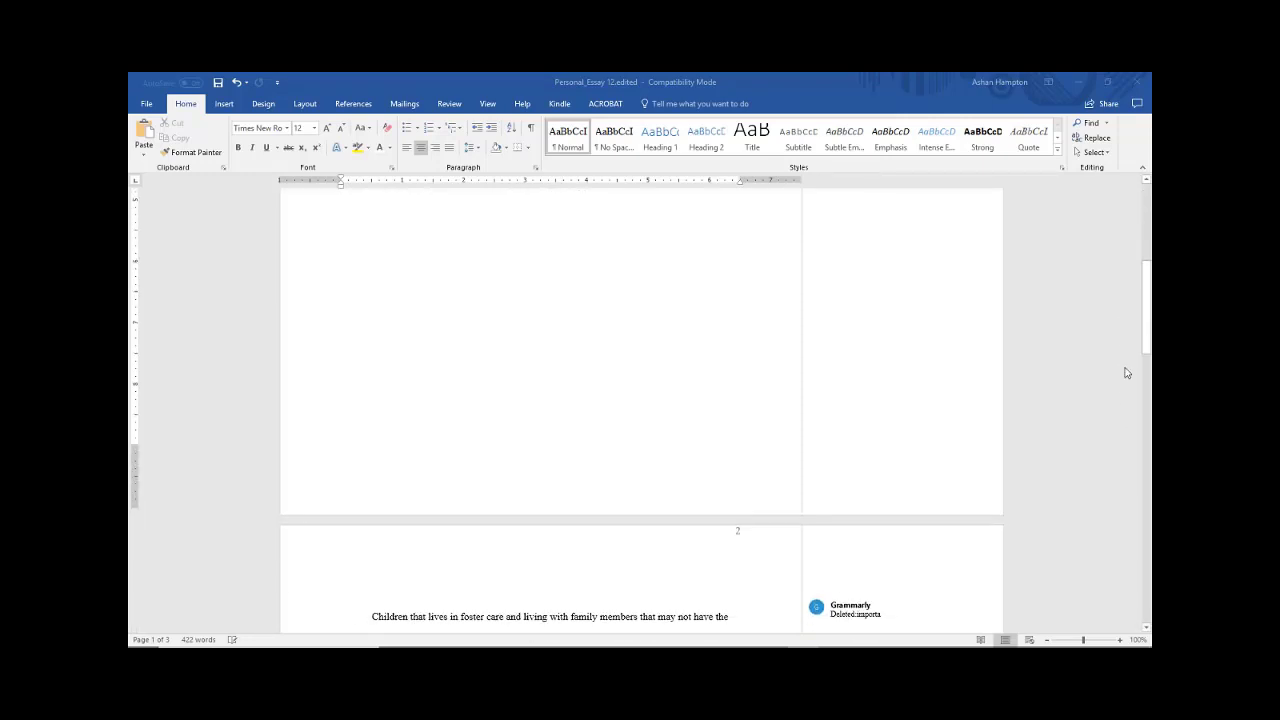
pyautogui.scroll(-4, 1126, 372)
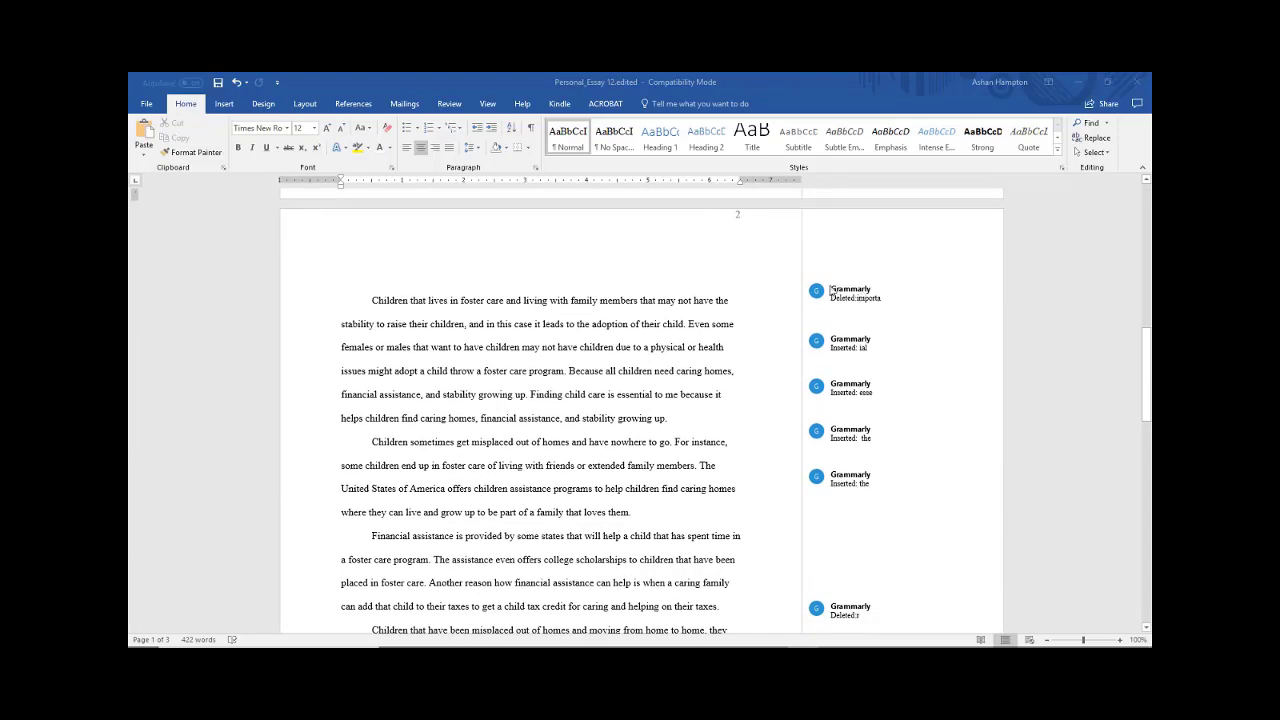
pyautogui.click(818, 292)
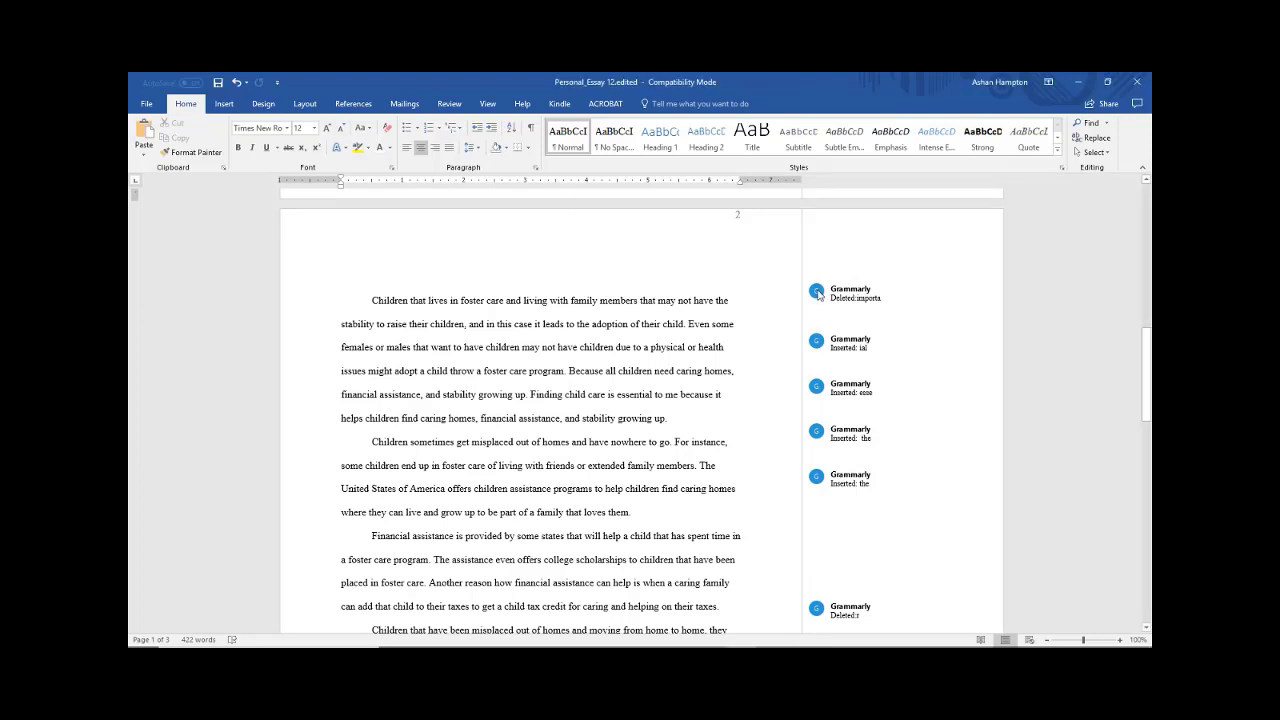
pyautogui.click(858, 297)
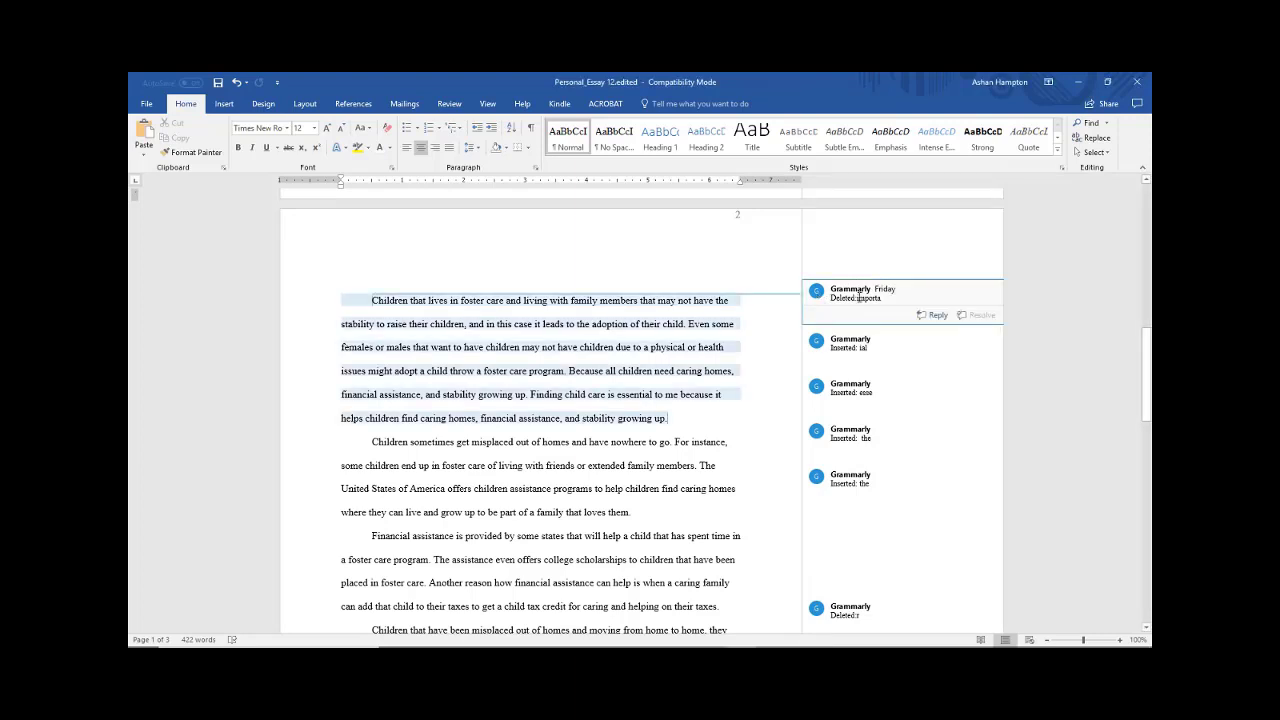
pyautogui.click(860, 345)
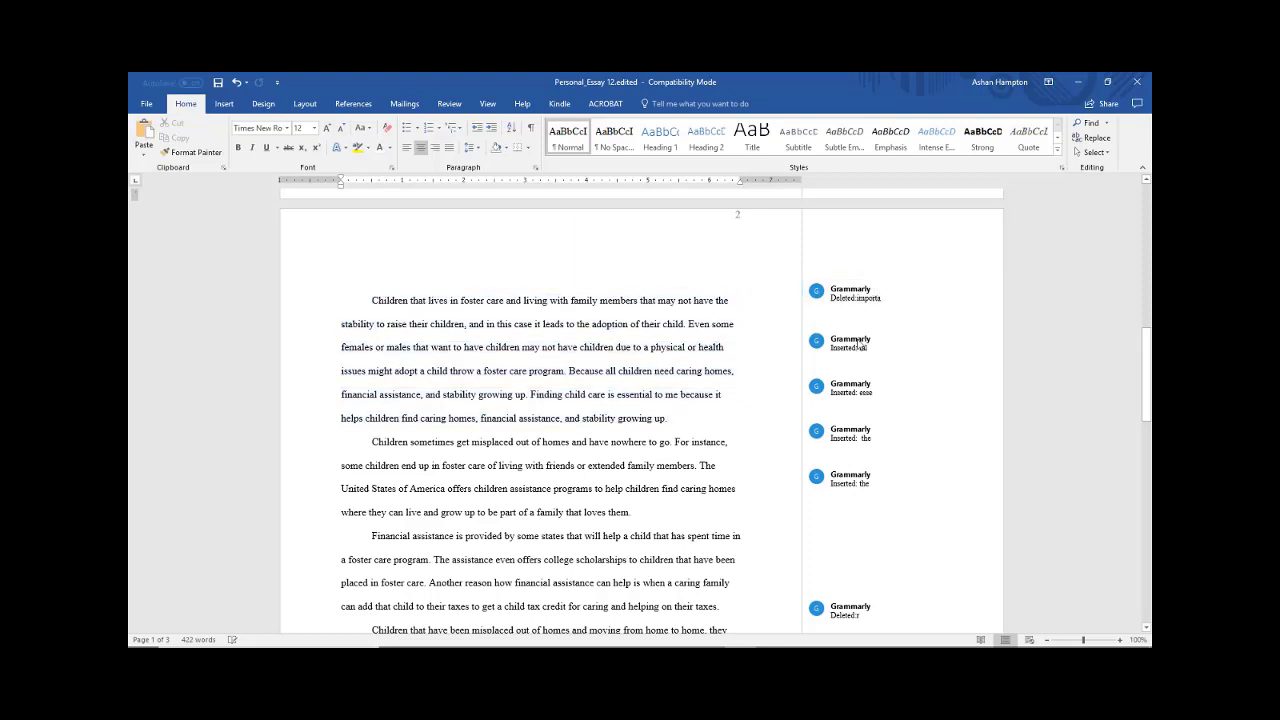
pyautogui.click(860, 390)
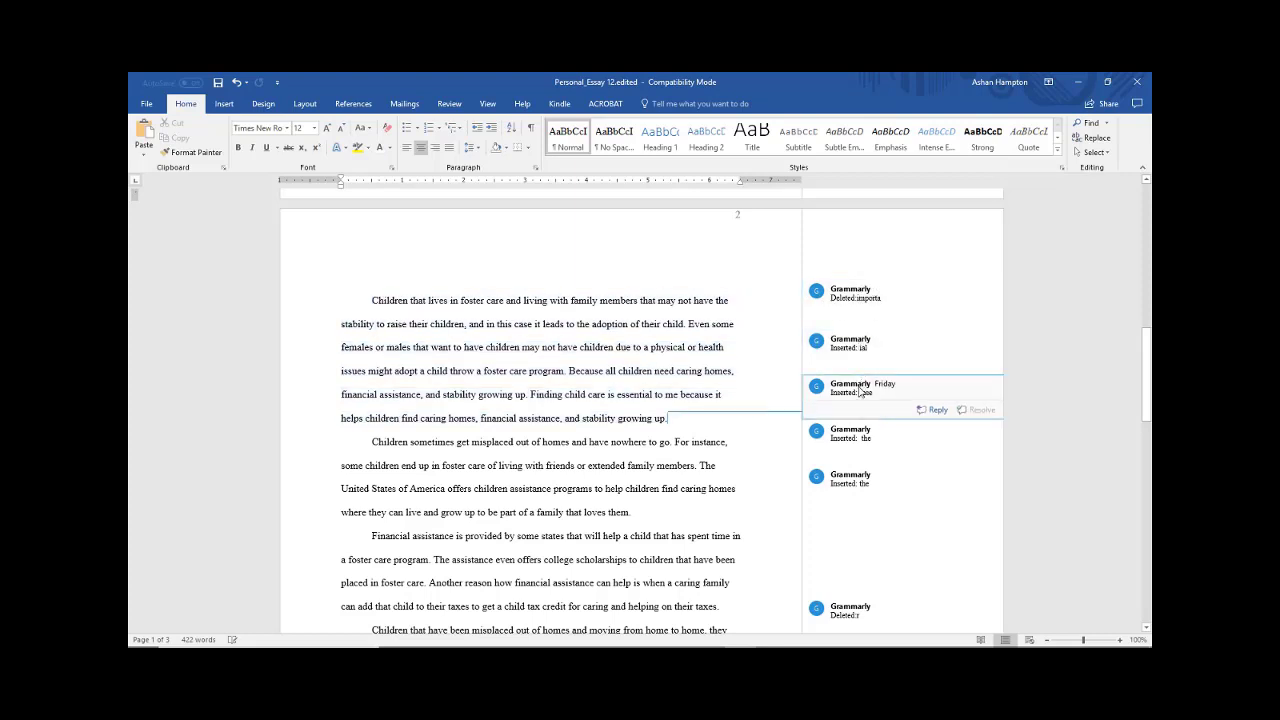
pyautogui.click(860, 436)
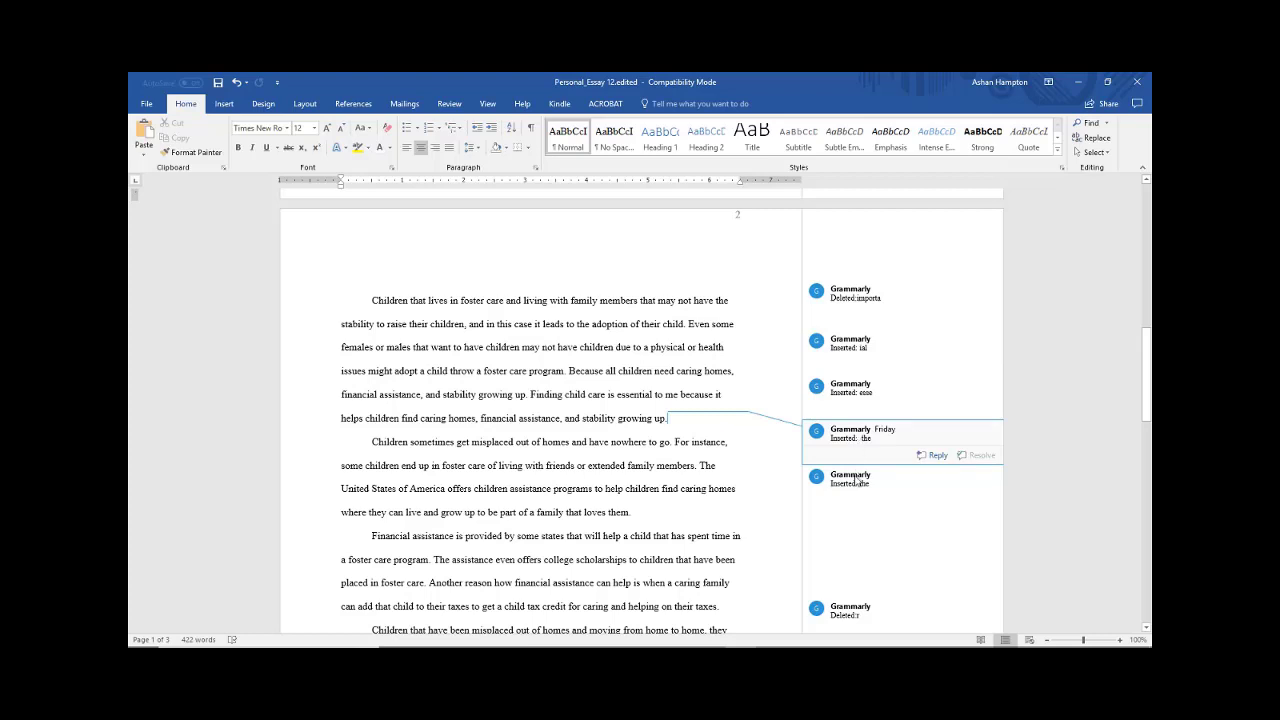
pyautogui.click(858, 481)
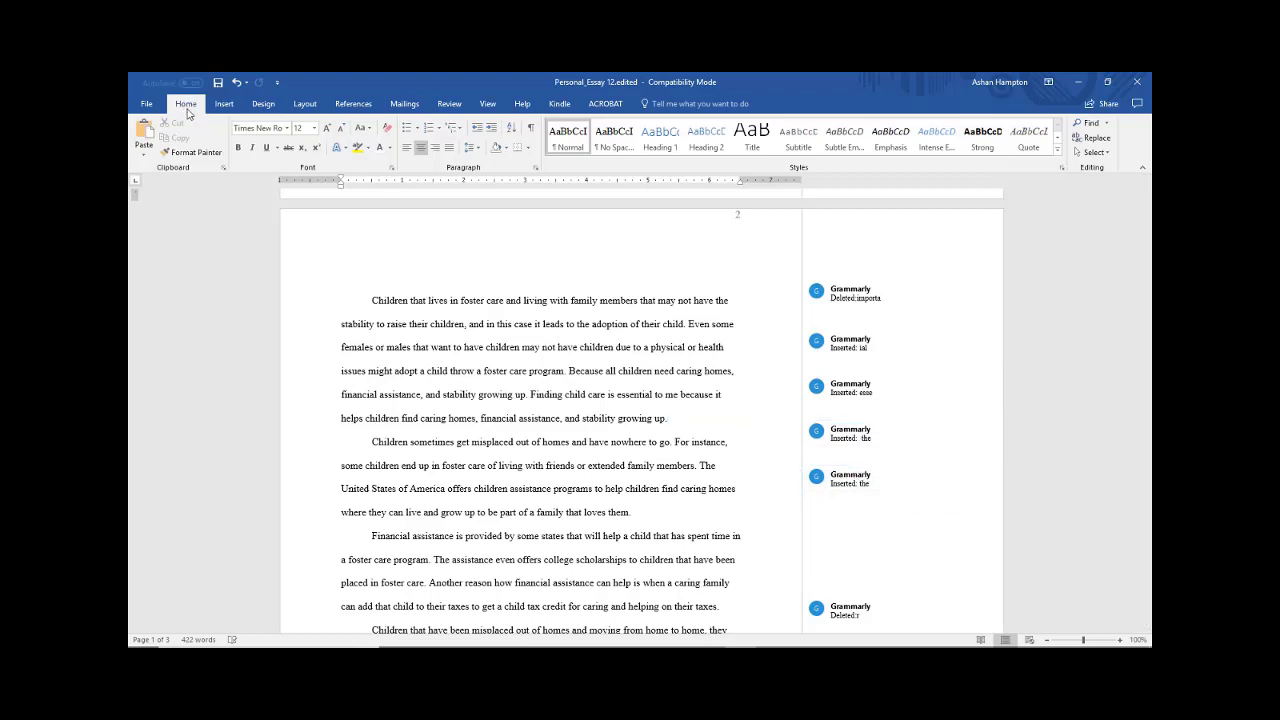
# Set the Review display mode to No Markup and scroll back to the title page.
pyautogui.click(447, 105)
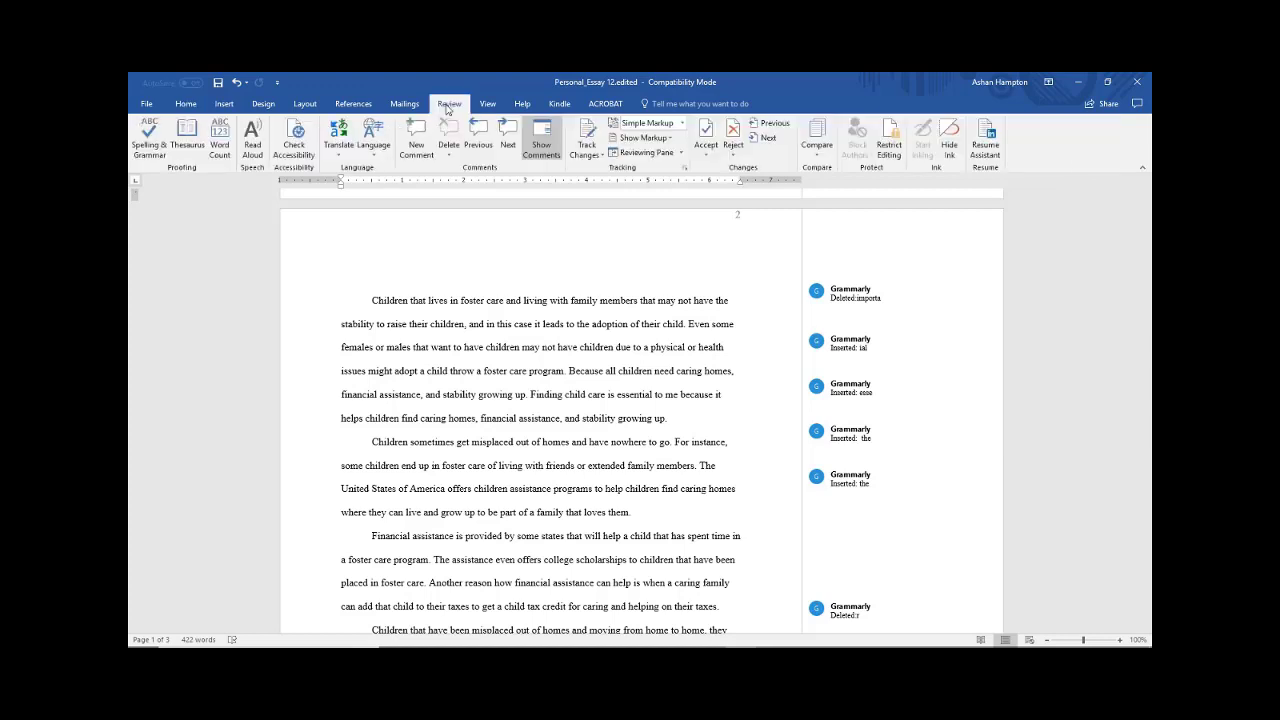
pyautogui.click(683, 124)
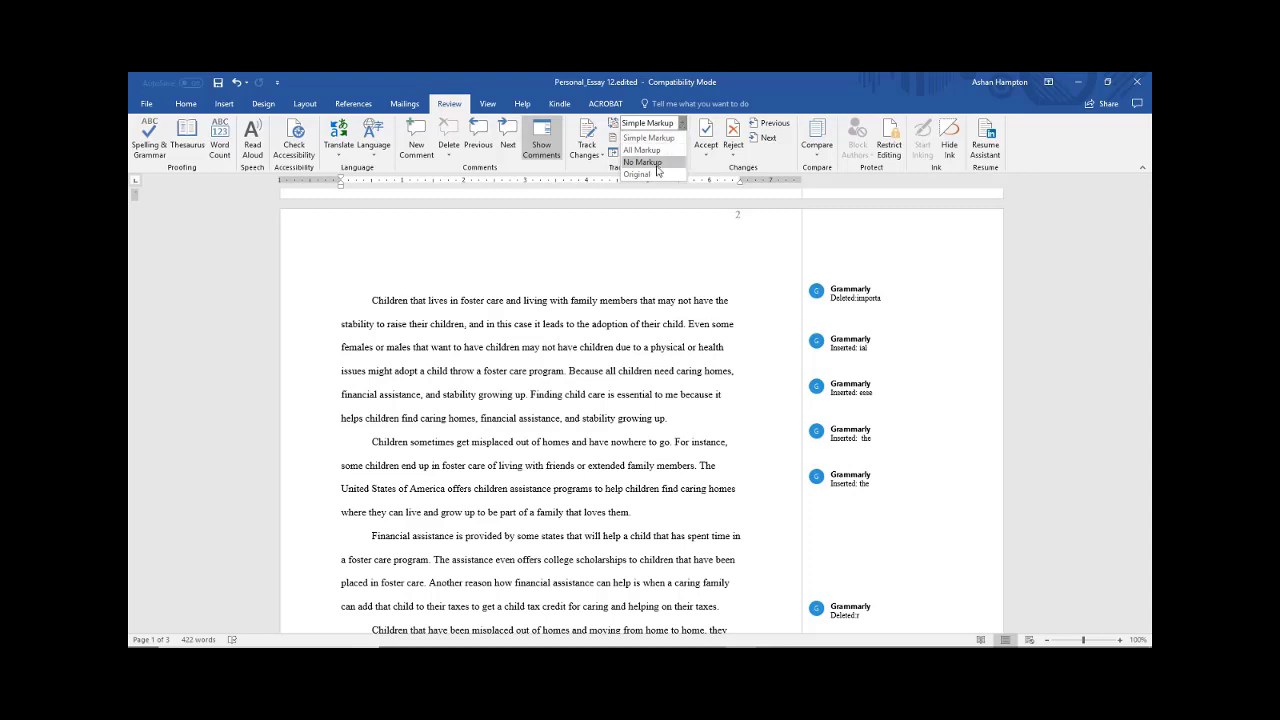
pyautogui.click(658, 165)
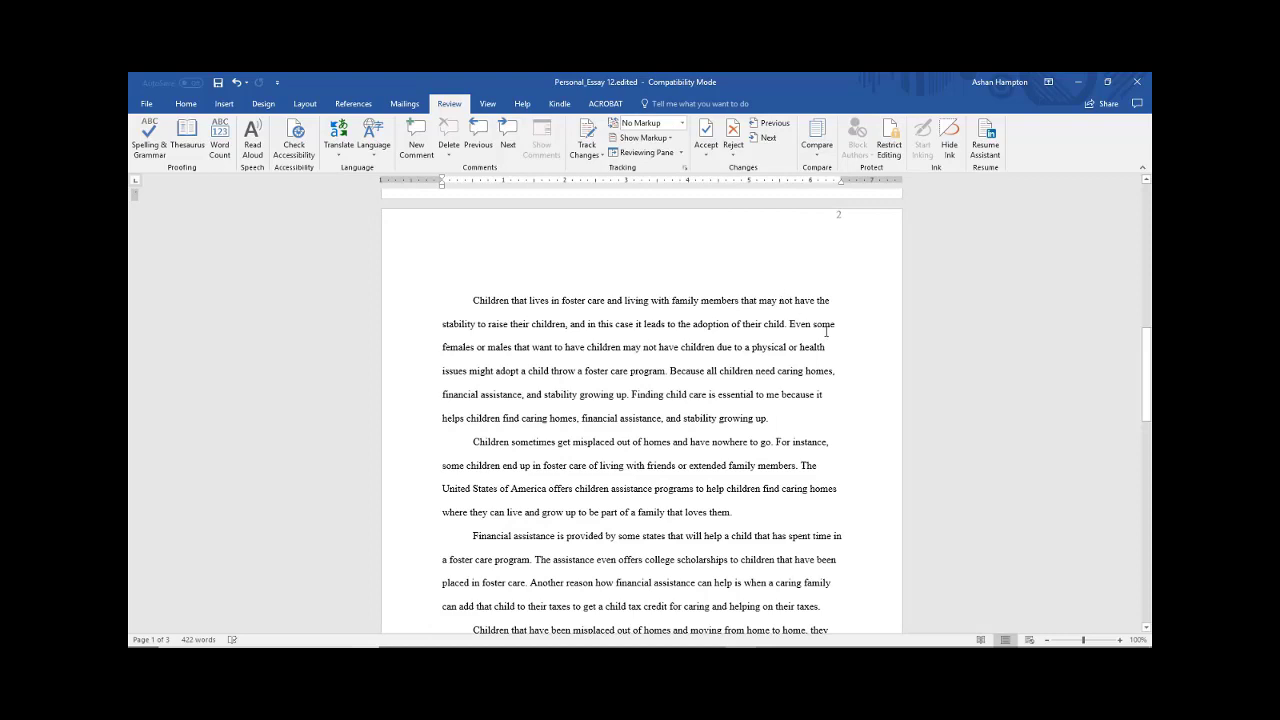
pyautogui.scroll(10, 826, 331)
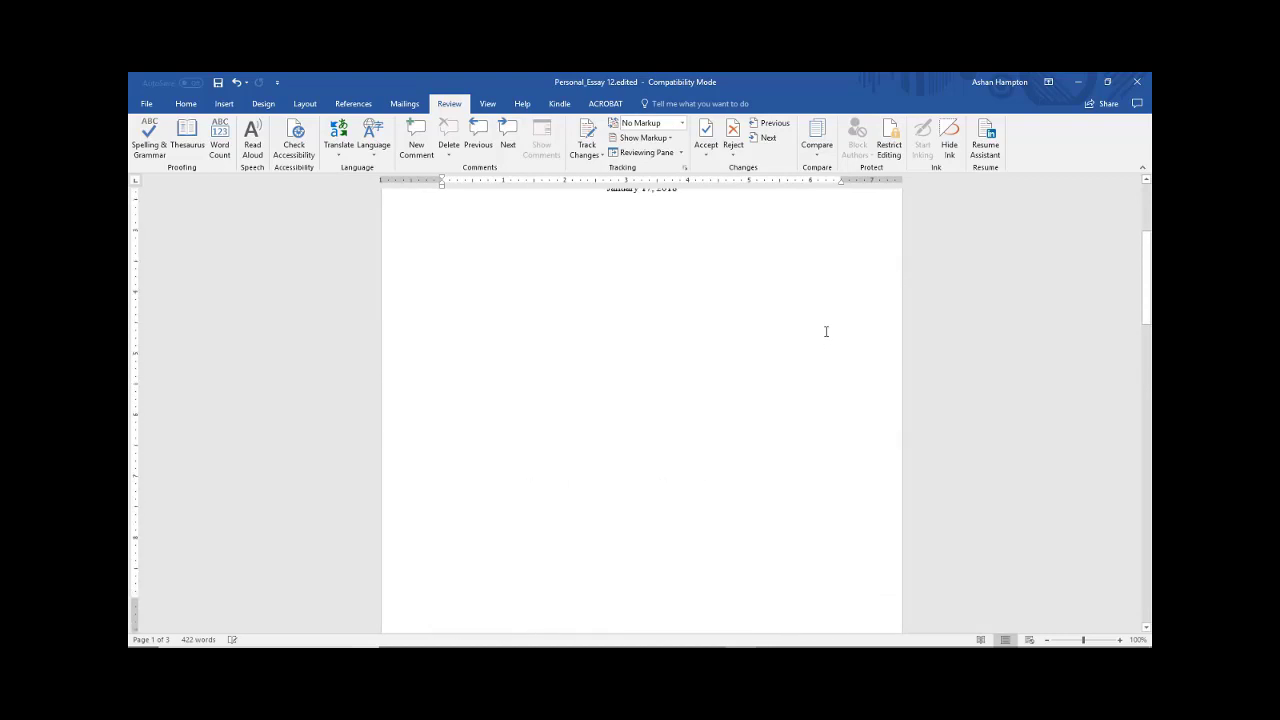
pyautogui.scroll(4, 826, 331)
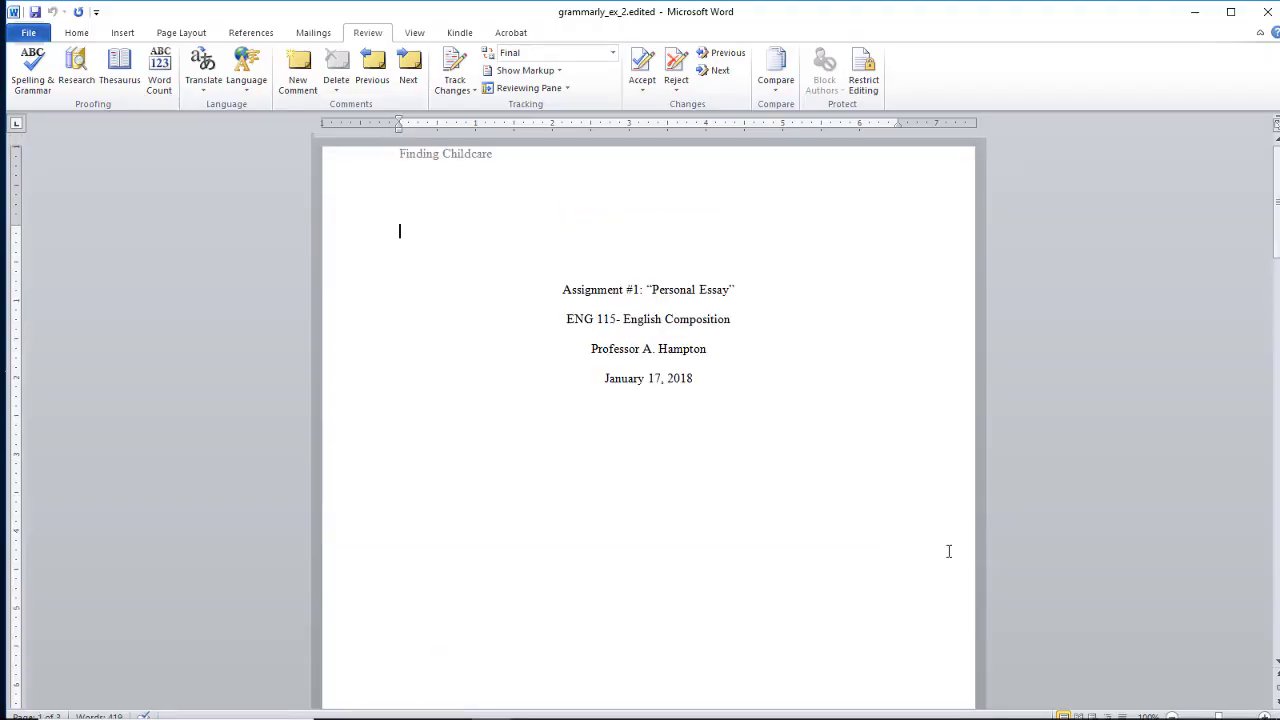
pyautogui.click(738, 289)
pyautogui.scroll(-15, 796, 584)
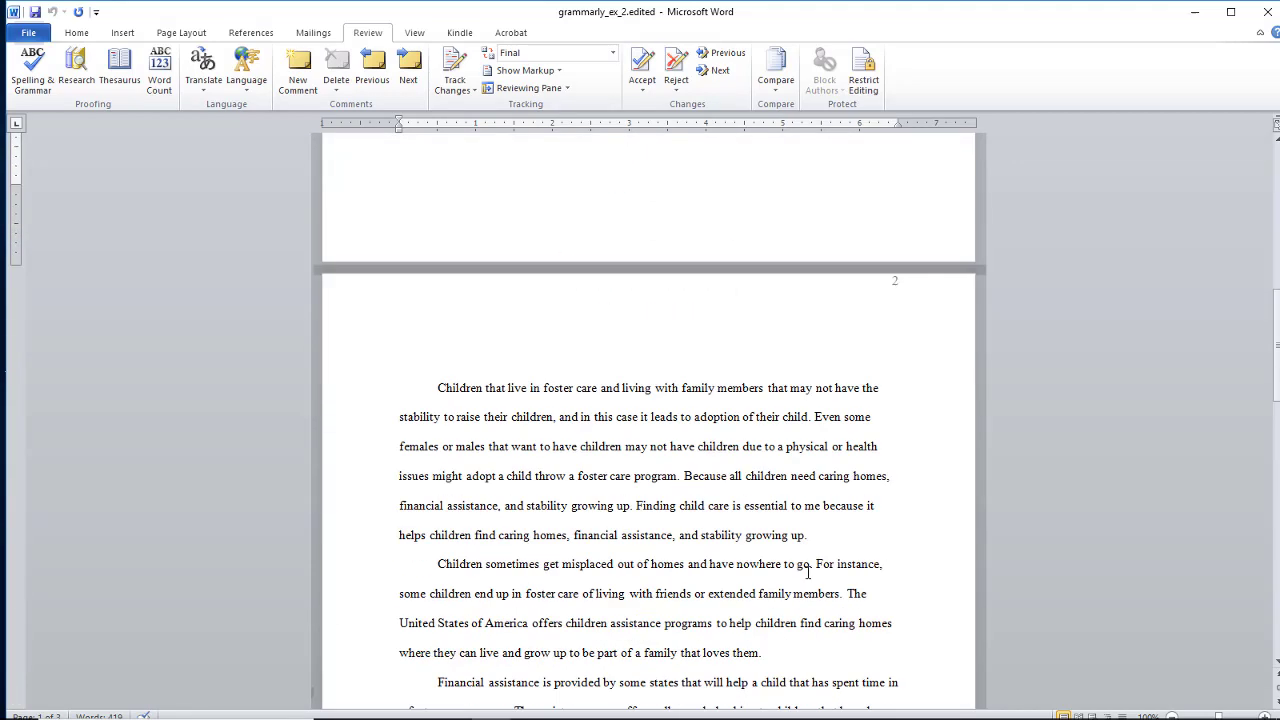
pyautogui.click(441, 388)
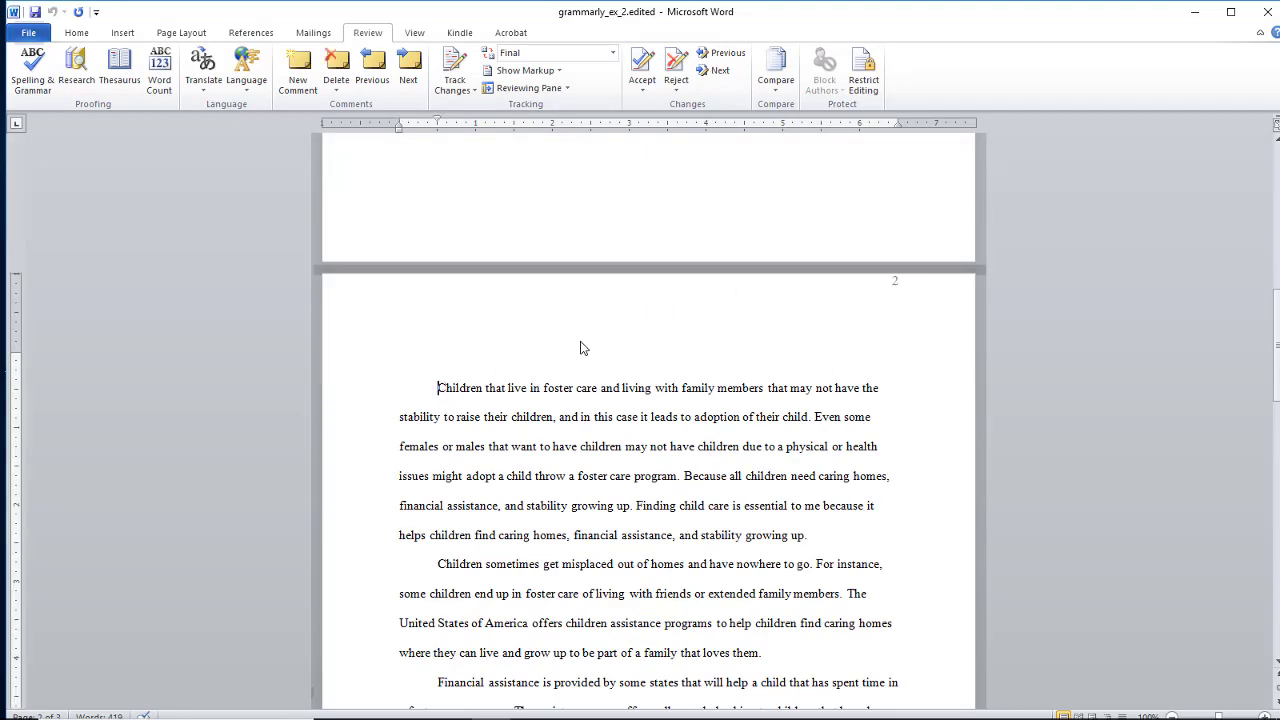
pyautogui.scroll(-3, 889, 650)
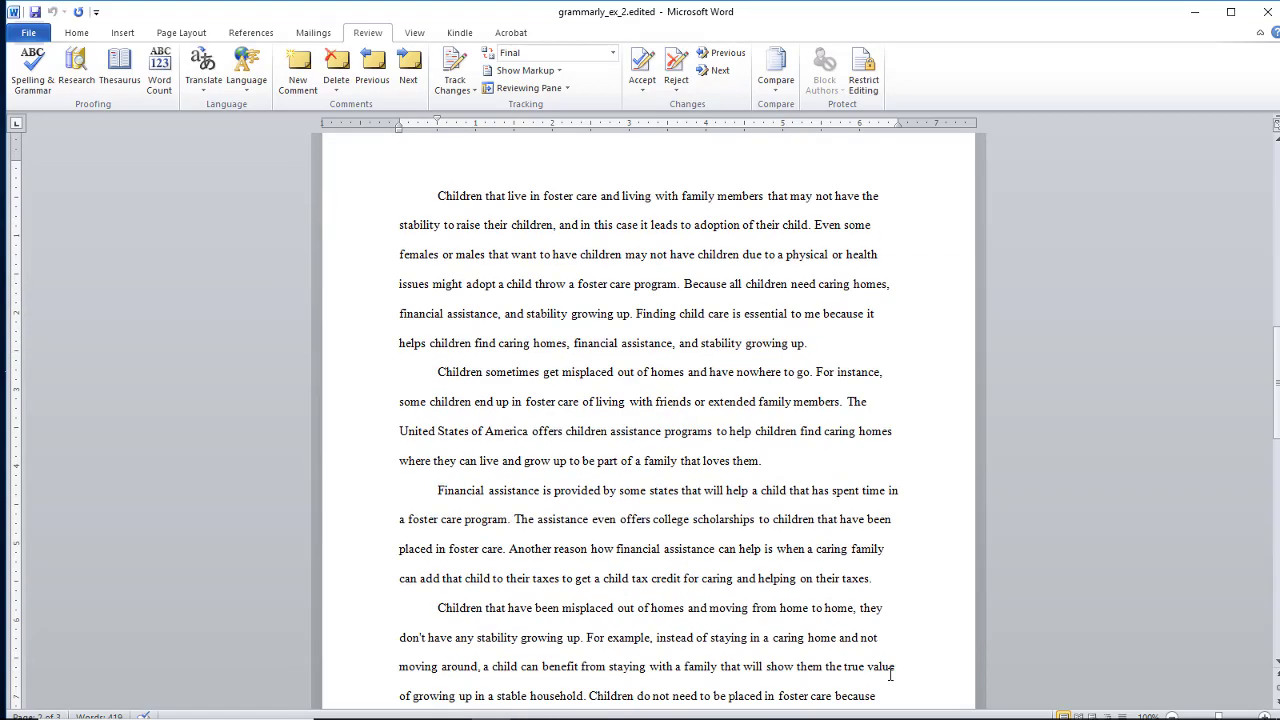
pyautogui.scroll(-18, 889, 674)
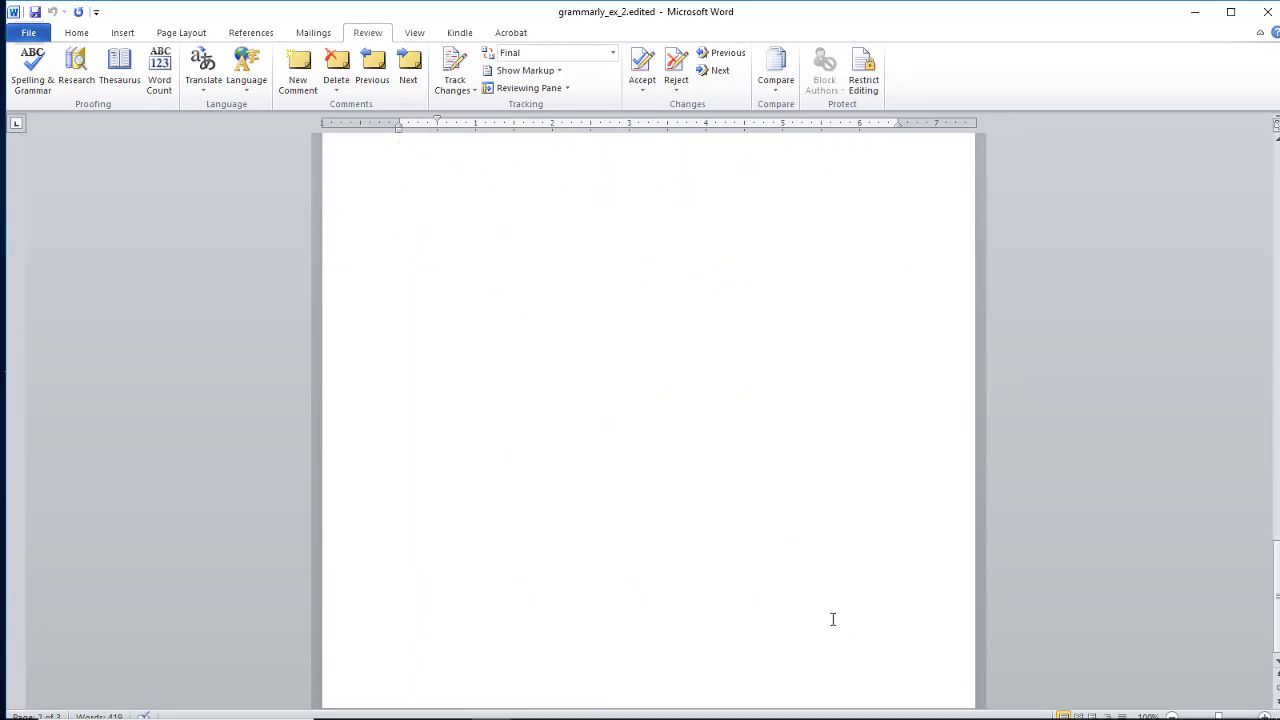
pyautogui.scroll(-1, 832, 619)
pyautogui.click(606, 277)
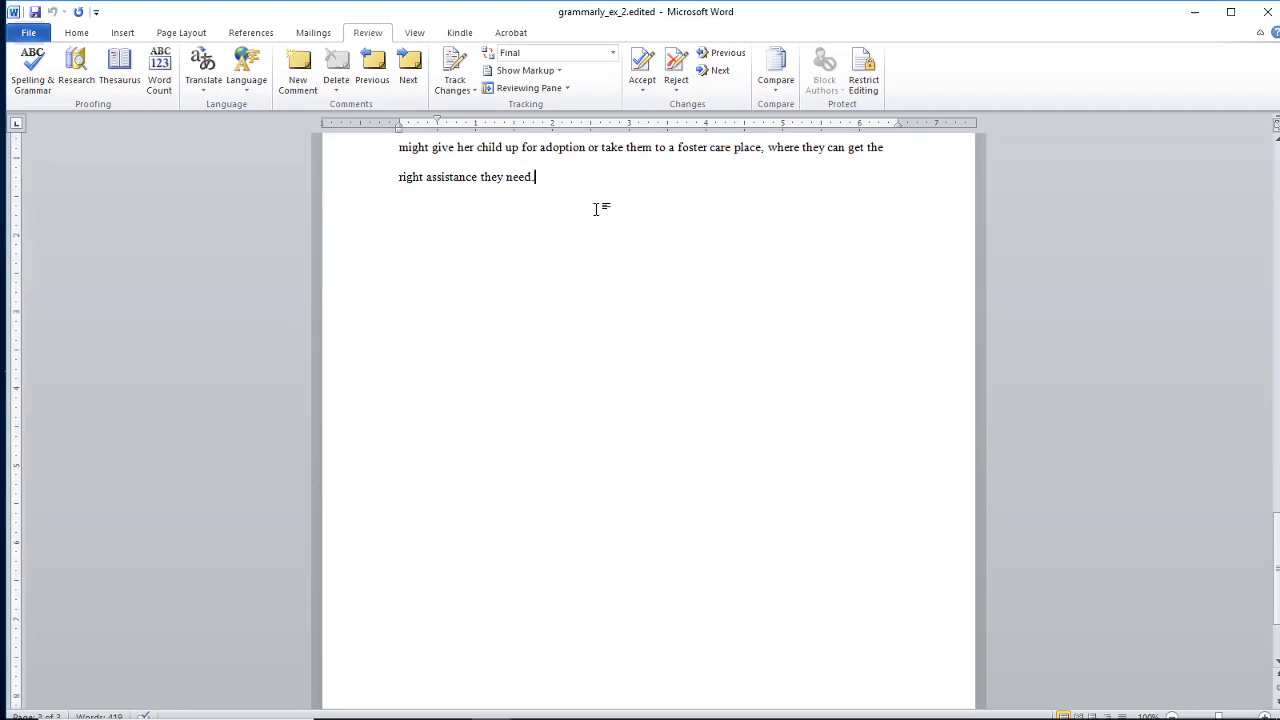
pyautogui.scroll(10, 757, 429)
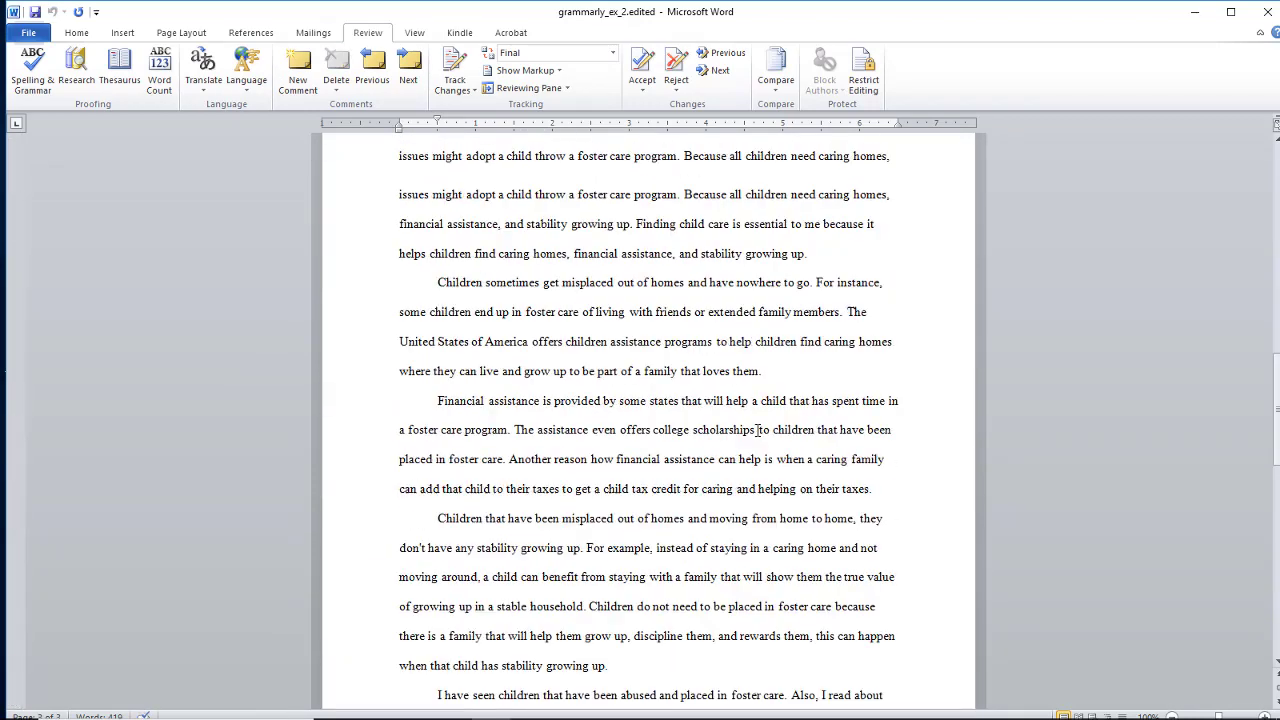
pyautogui.scroll(15, 757, 429)
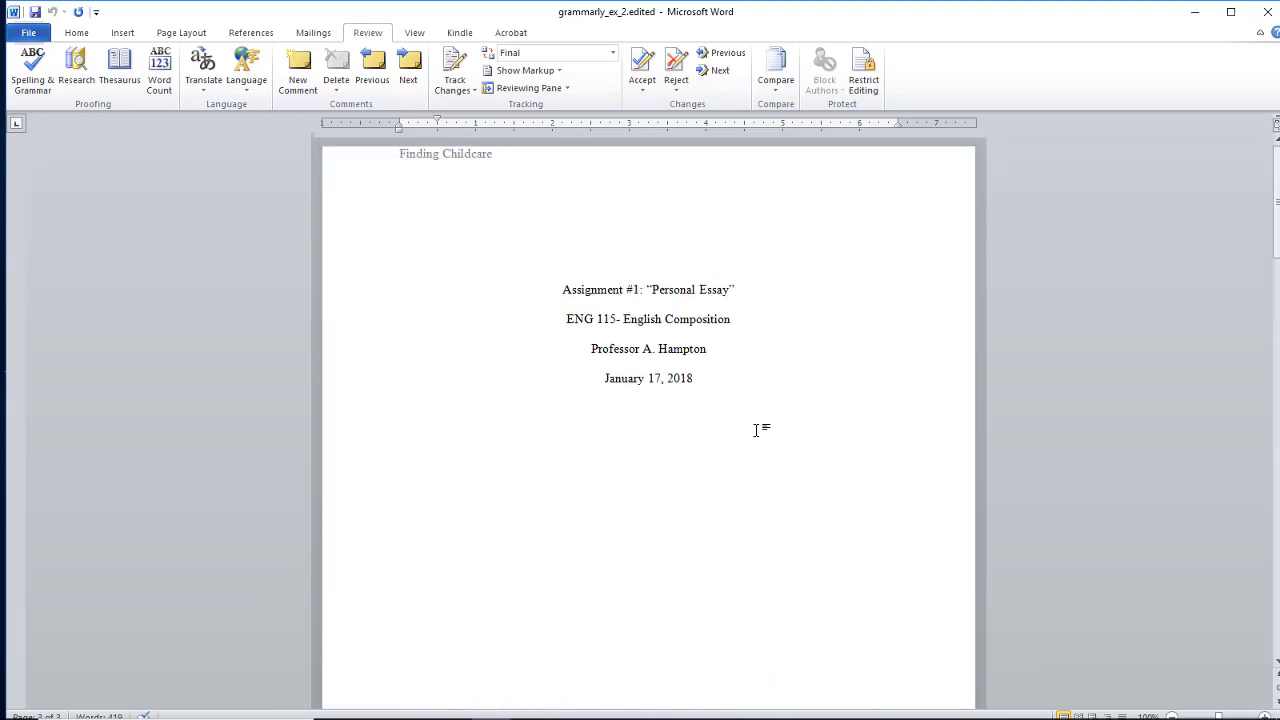